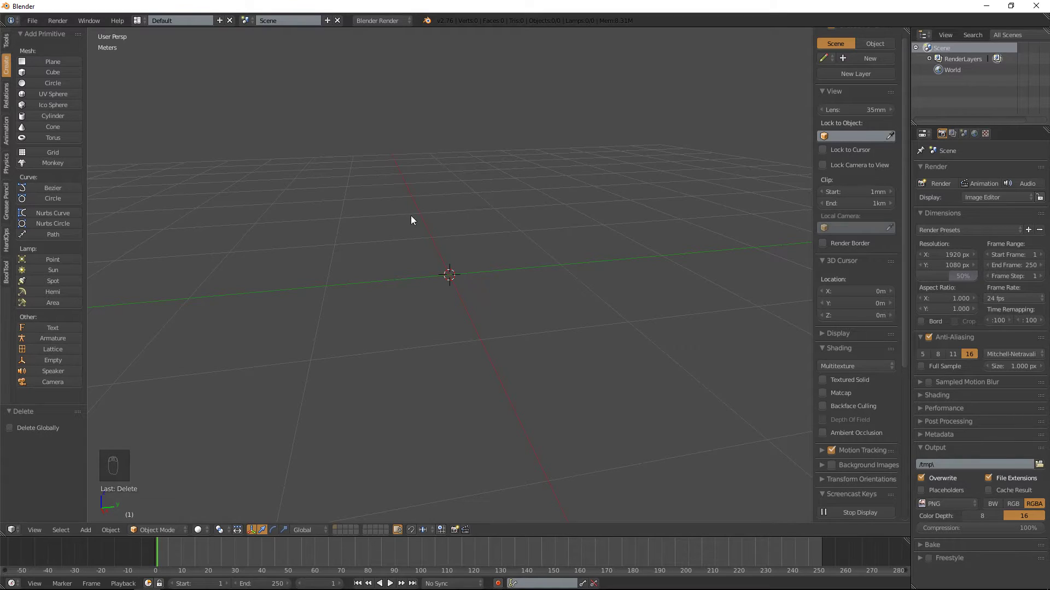
- Add a cube and, in Edit Mode, cut a centred horizontal edge loop around its sides
middle_click_drag(392, 216, 131, 98)
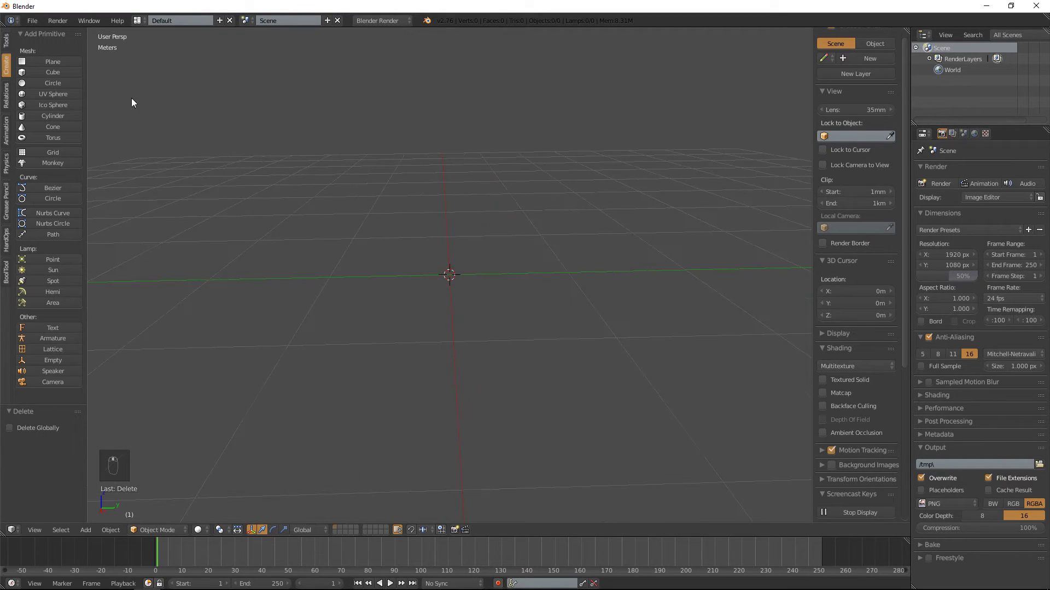
left_click(60, 74)
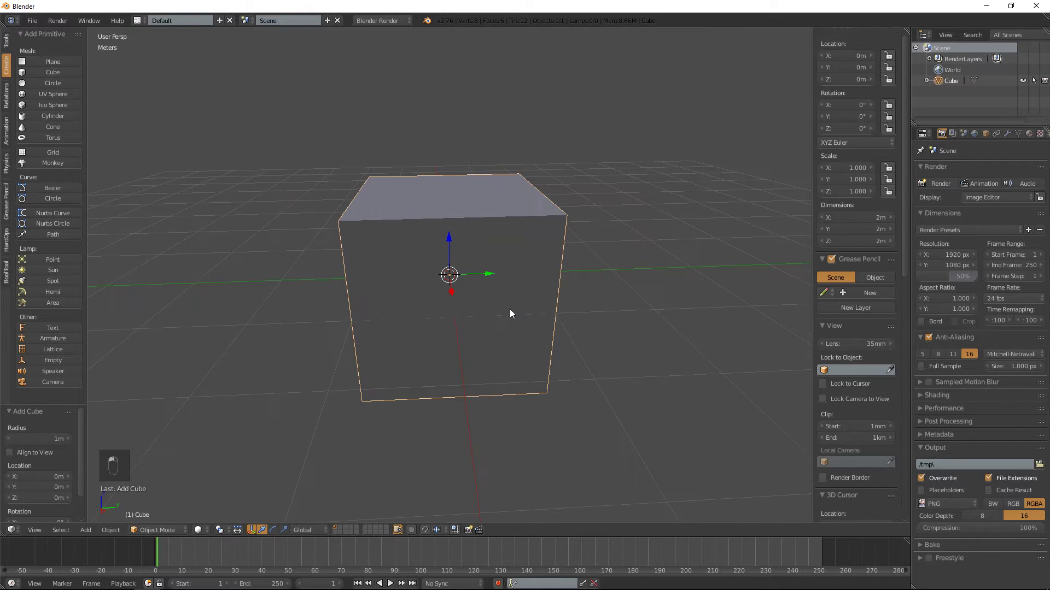
key("Tab")
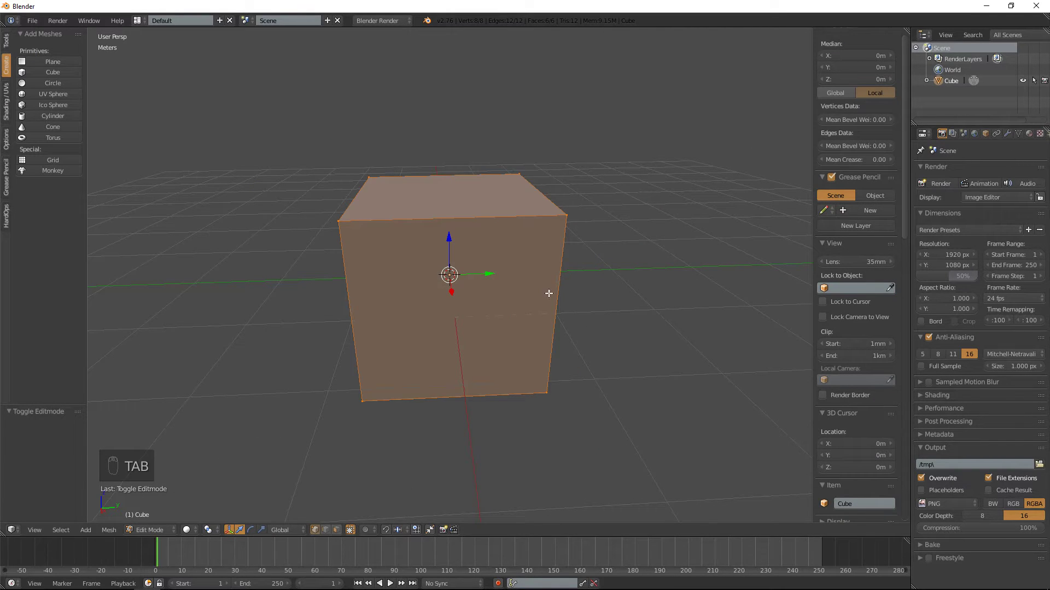
key("ctrl+r")
left_click(570, 294)
right_click(570, 294)
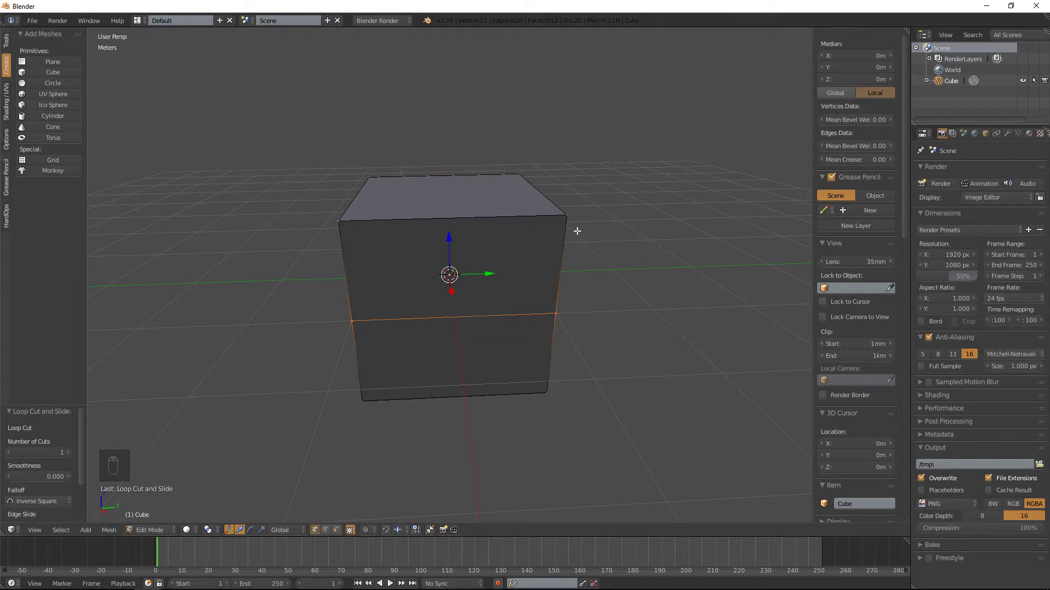
- Scale the middle edge loop outward along Y by about 1.47 to give the cube a hexagonal profile
middle_click_drag(574, 227, 554, 227)
key("s")
key("y")
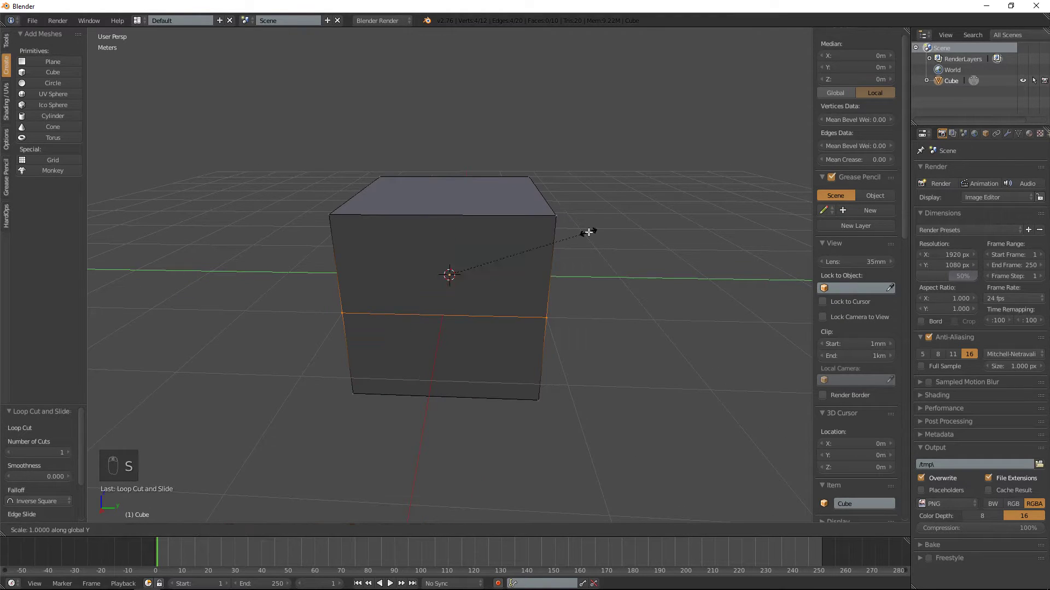
left_click(657, 224)
middle_click_drag(657, 224, 525, 274)
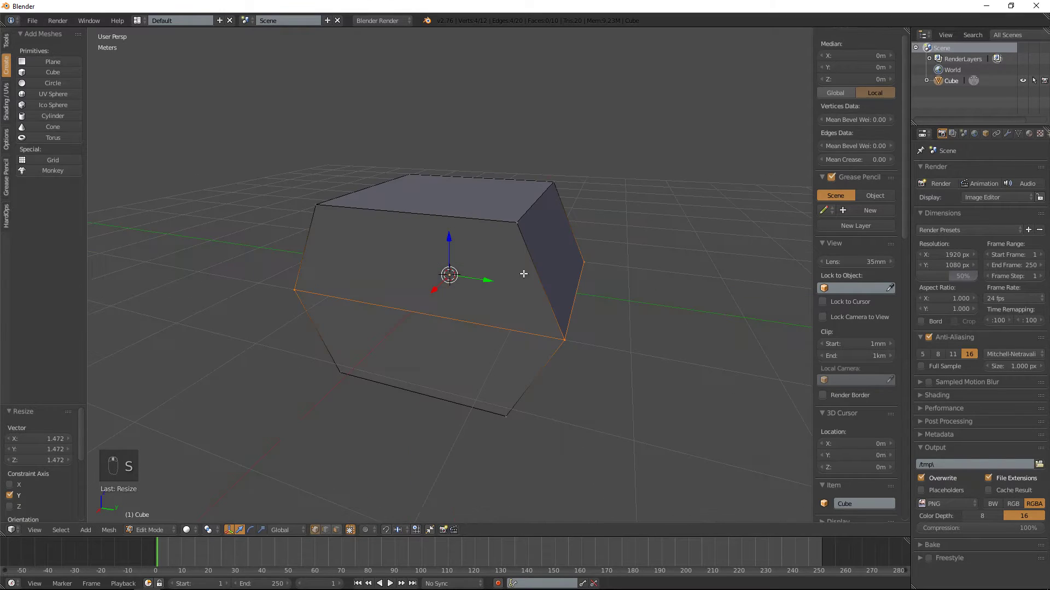
- Narrow the whole mesh along X with a scale factor of about 0.418
key("a")
key("a")
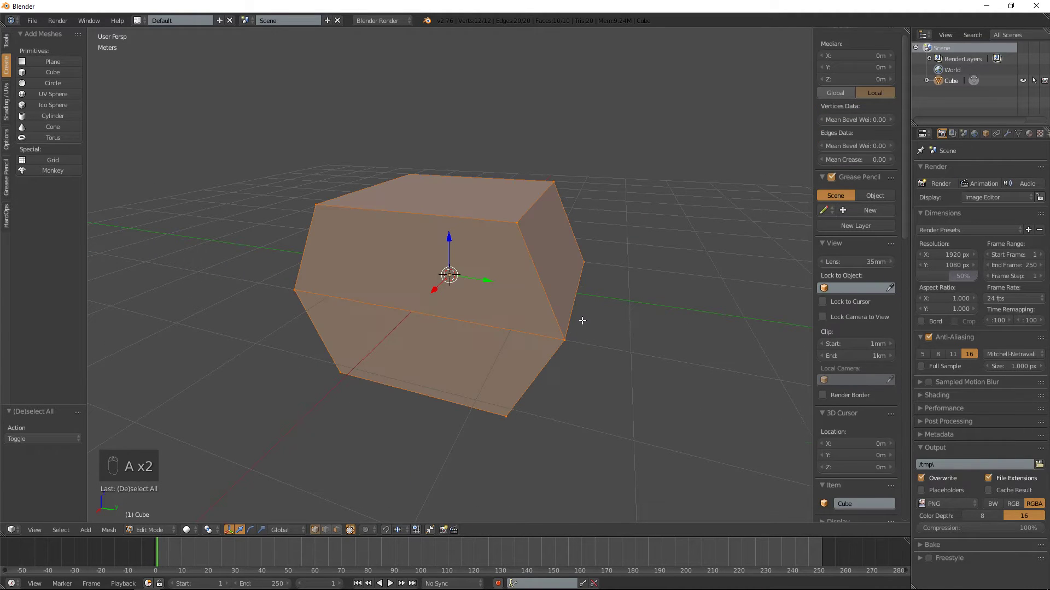
key("s")
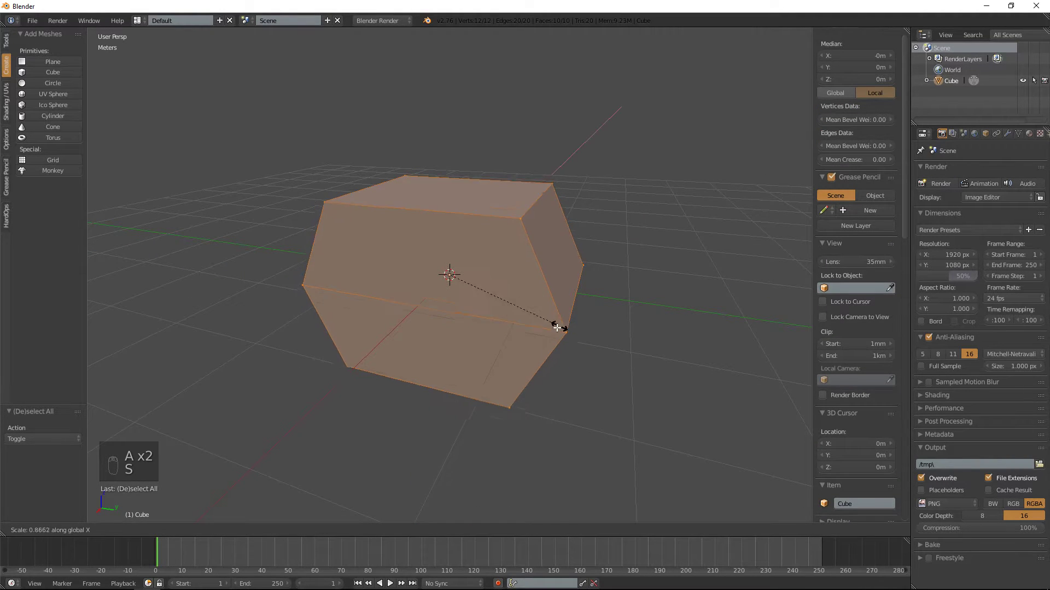
key("x")
left_click(471, 329)
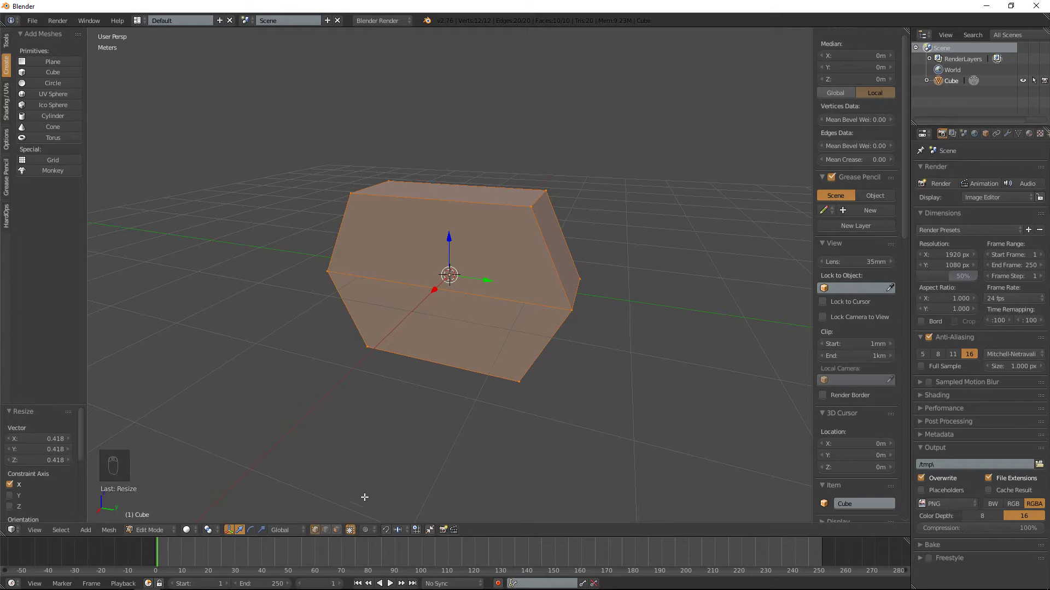
- Delete the hexagonal end faces on both X sides of the mesh to leave an open band
right_click(426, 290)
key("a")
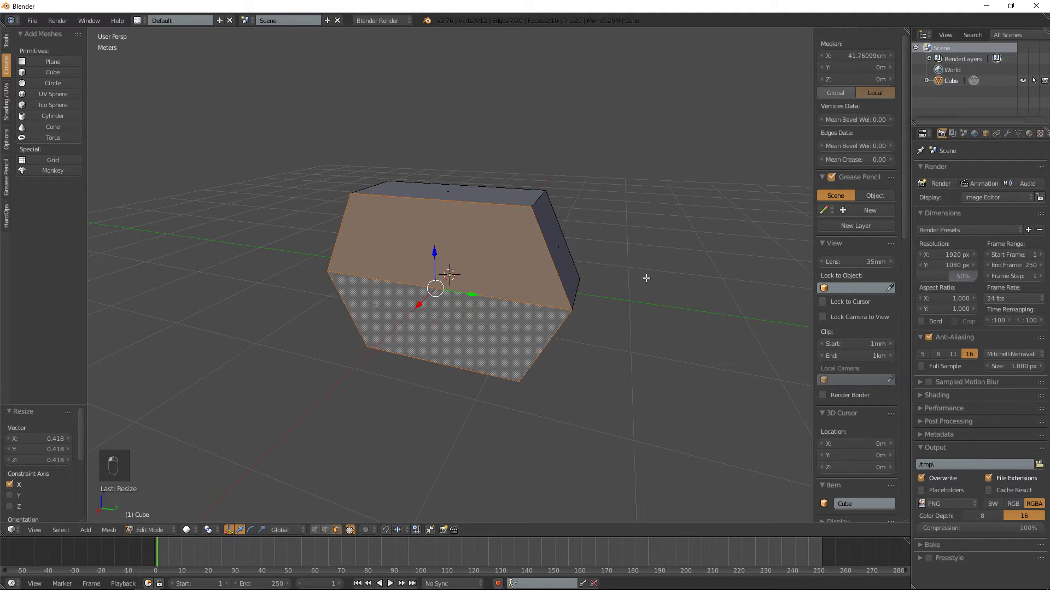
middle_click_drag(644, 279, 574, 279)
key("Delete")
left_click(460, 314)
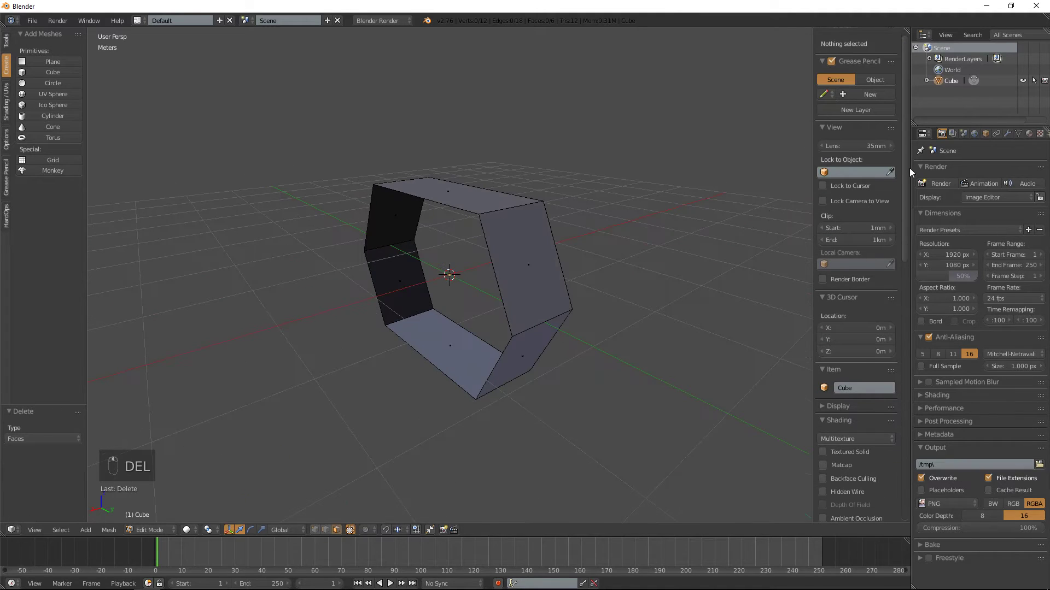
- Add a Solidify modifier to the open band and set its thickness to 20 cm
left_click(1007, 134)
left_click(966, 171)
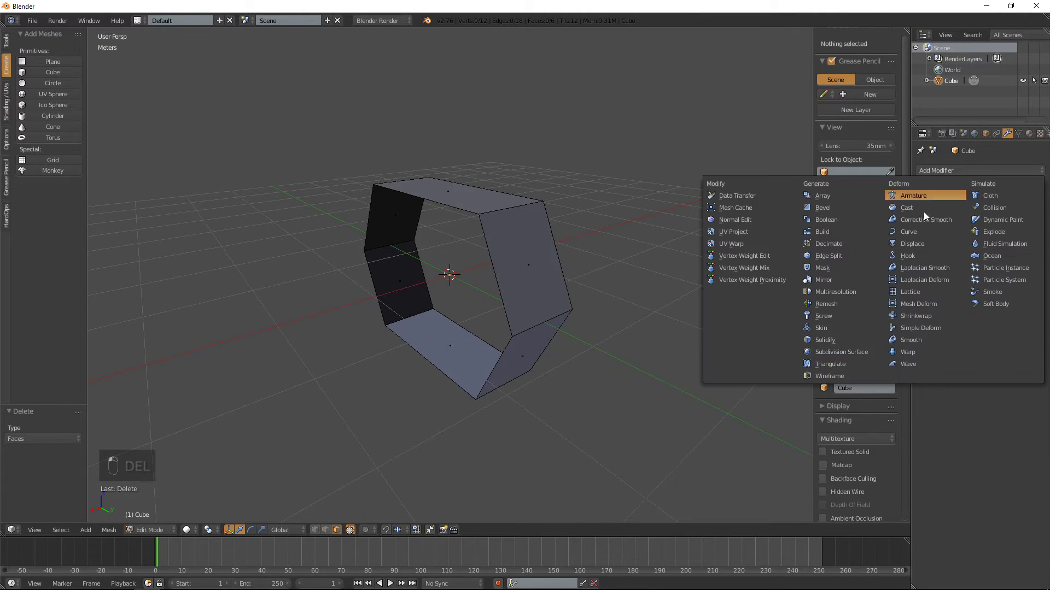
left_click(835, 342)
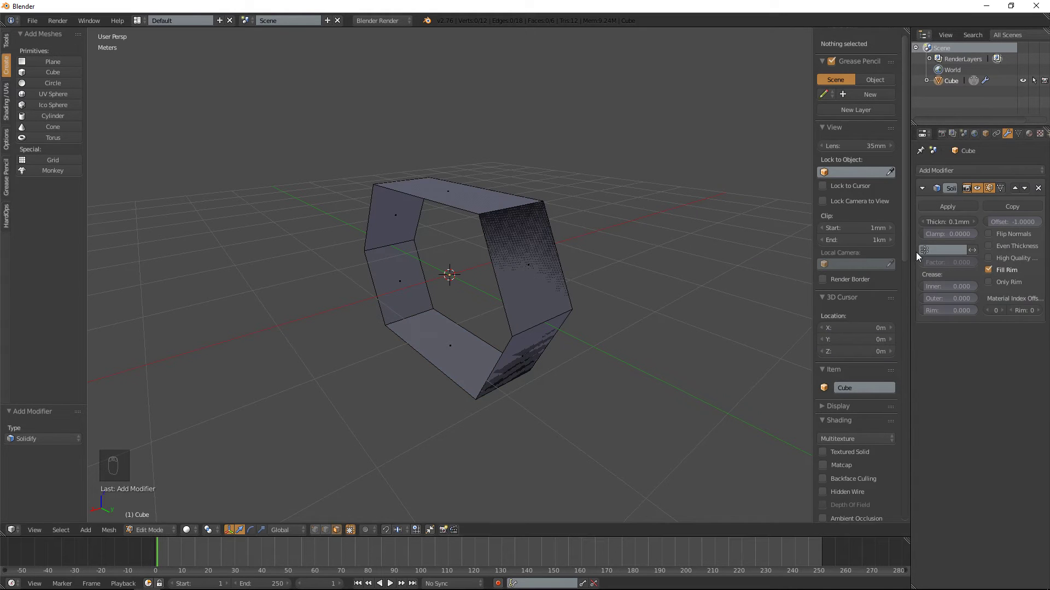
left_click(951, 223)
type("20cm")
key("Return")
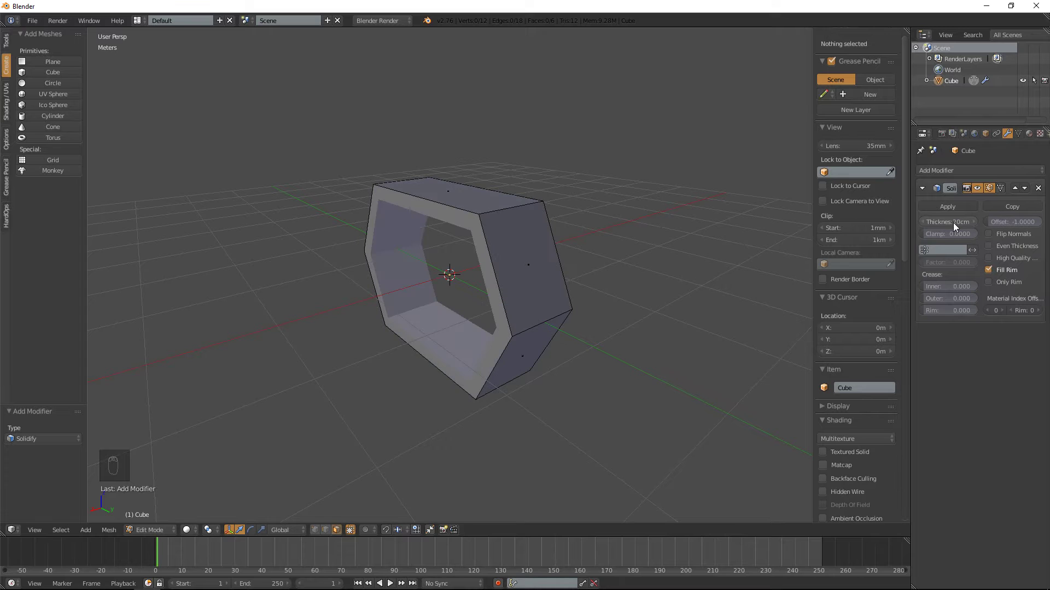
- Return to Object Mode and apply the Solidify modifier to the band
middle_click_drag(785, 199, 468, 240)
key("Tab")
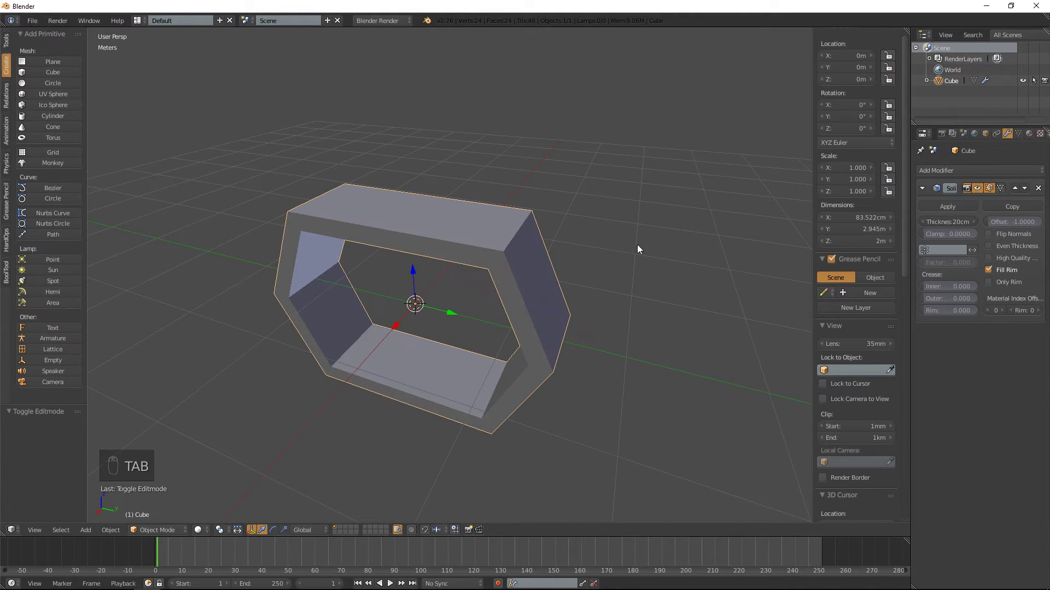
left_click(936, 207)
- Add a Subdivision Surface modifier at level 1 to the band and apply it
left_click(929, 170)
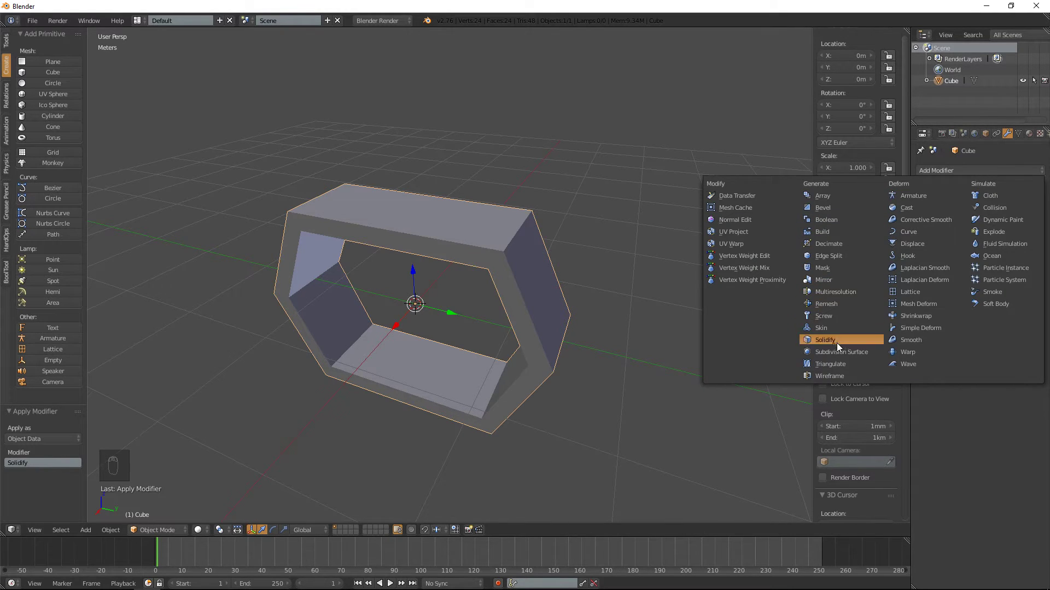
left_click(958, 170)
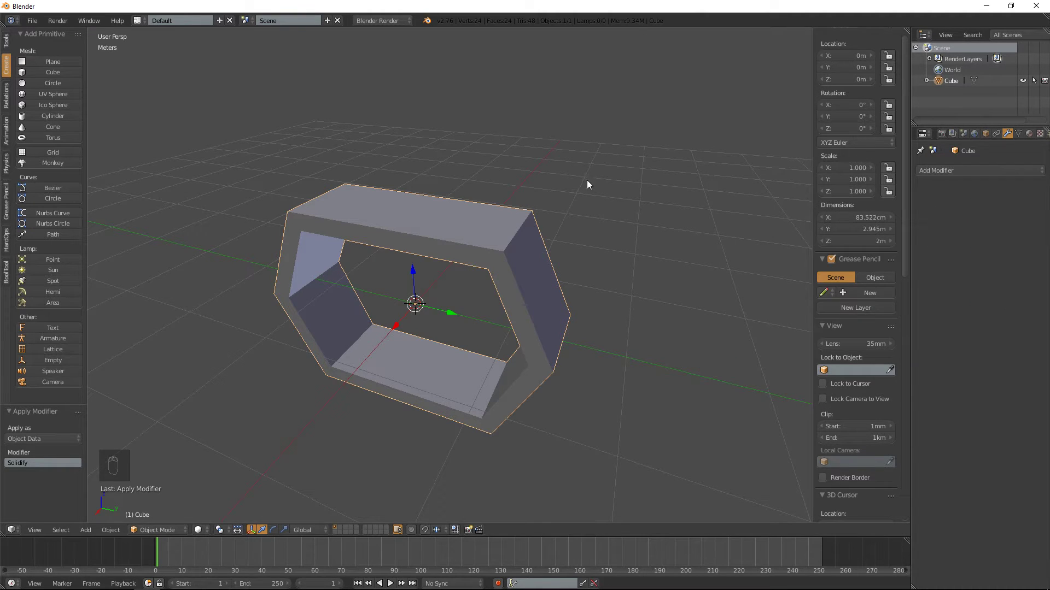
key("ctrl+1")
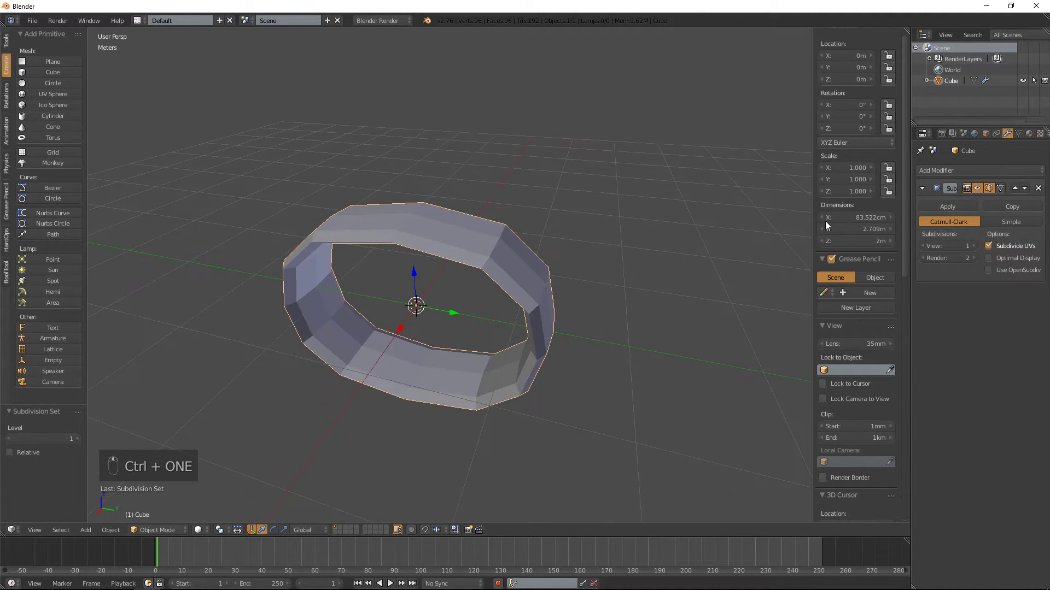
left_click(940, 205)
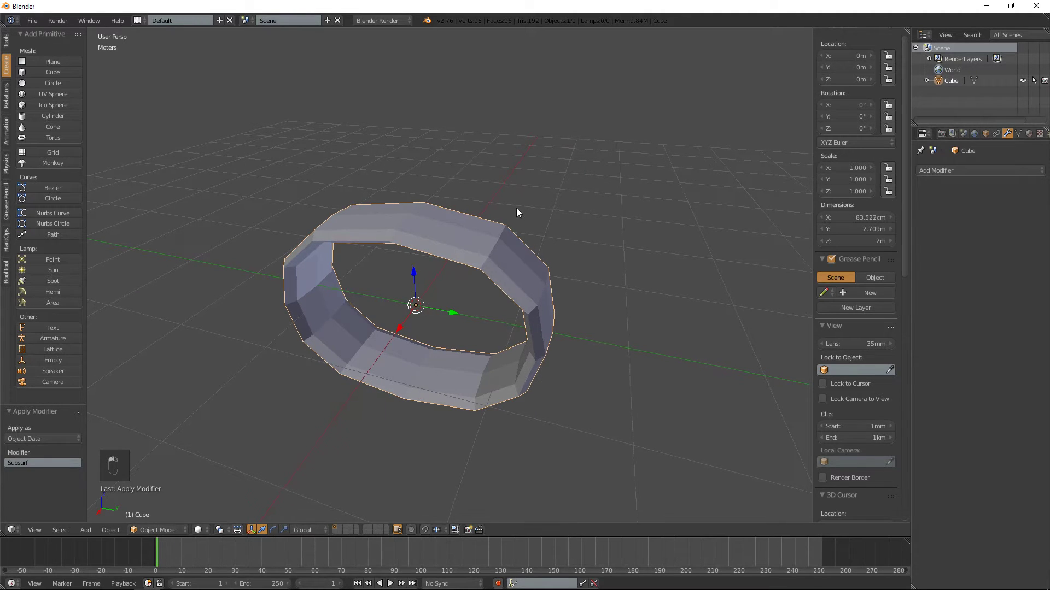
- Dissolve the middle edge loops on the ring's outer surface, inner surface and both side rims
key("Tab")
middle_click_drag(579, 232, 462, 244)
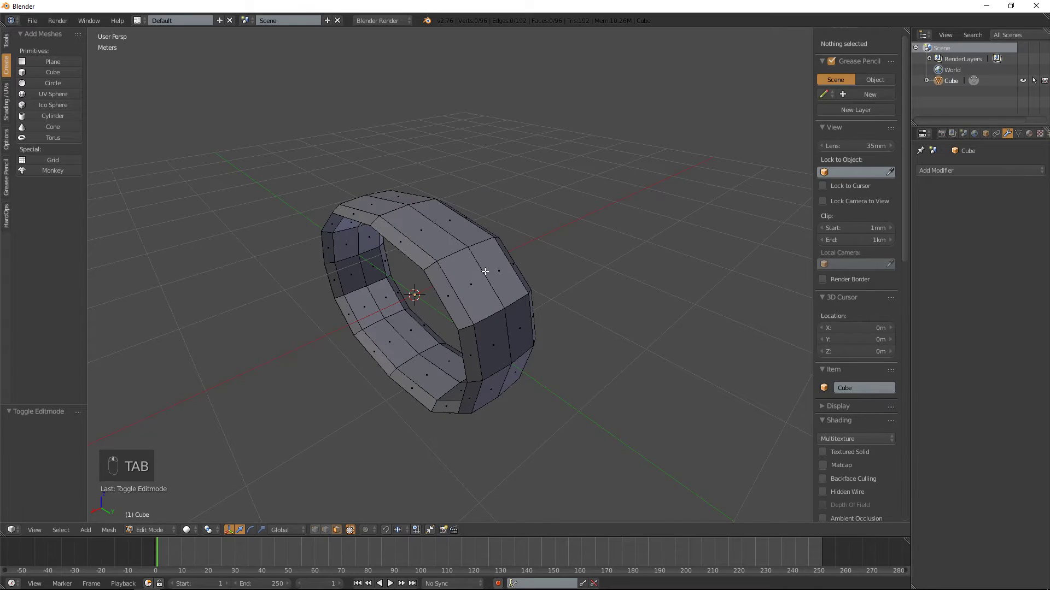
right_click(486, 272, "alt")
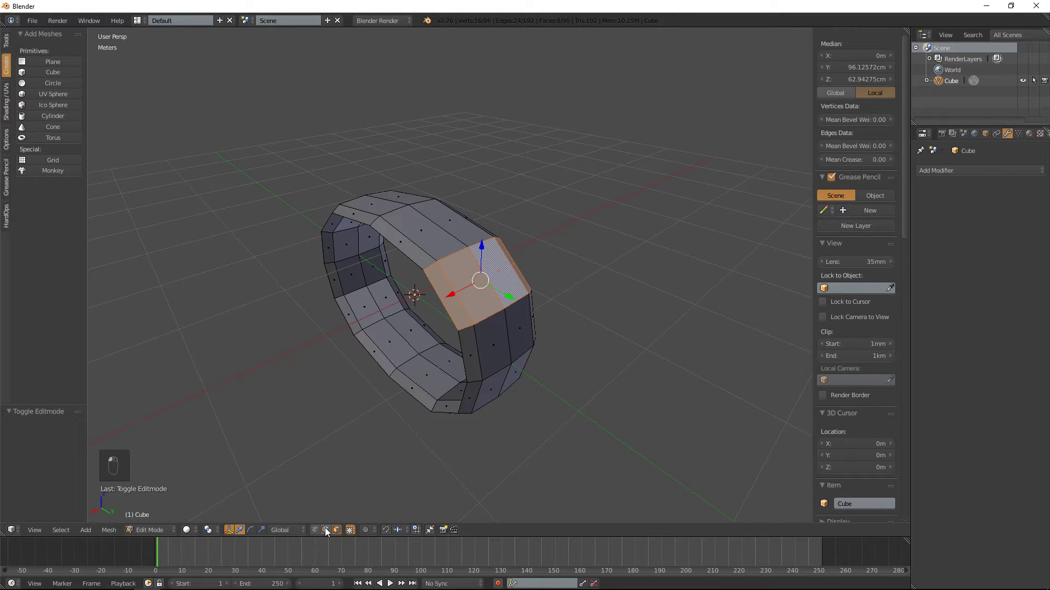
left_click(325, 530)
key("a")
right_click(474, 252, "alt")
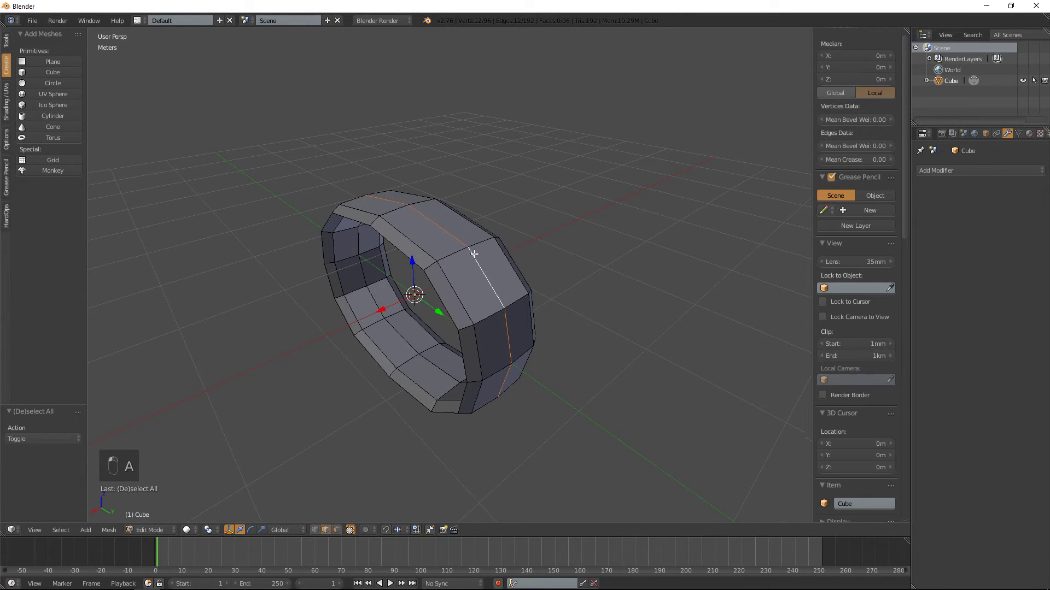
right_click(401, 341, "alt+shift")
right_click(388, 354, "alt+shift")
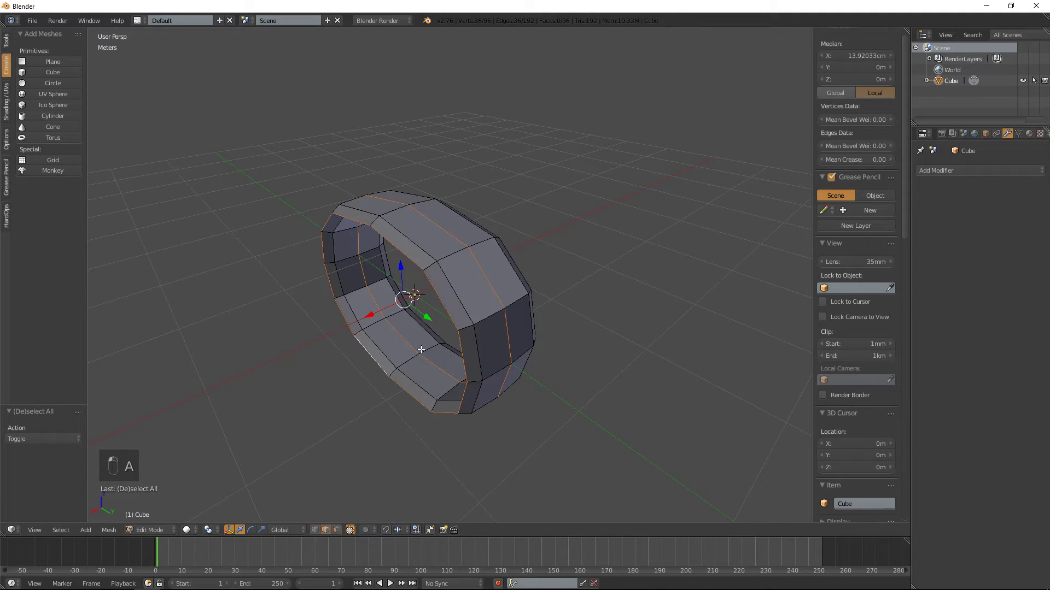
middle_click_drag(388, 355, 549, 297)
right_click(389, 330, "alt+shift")
key("ctrl+x")
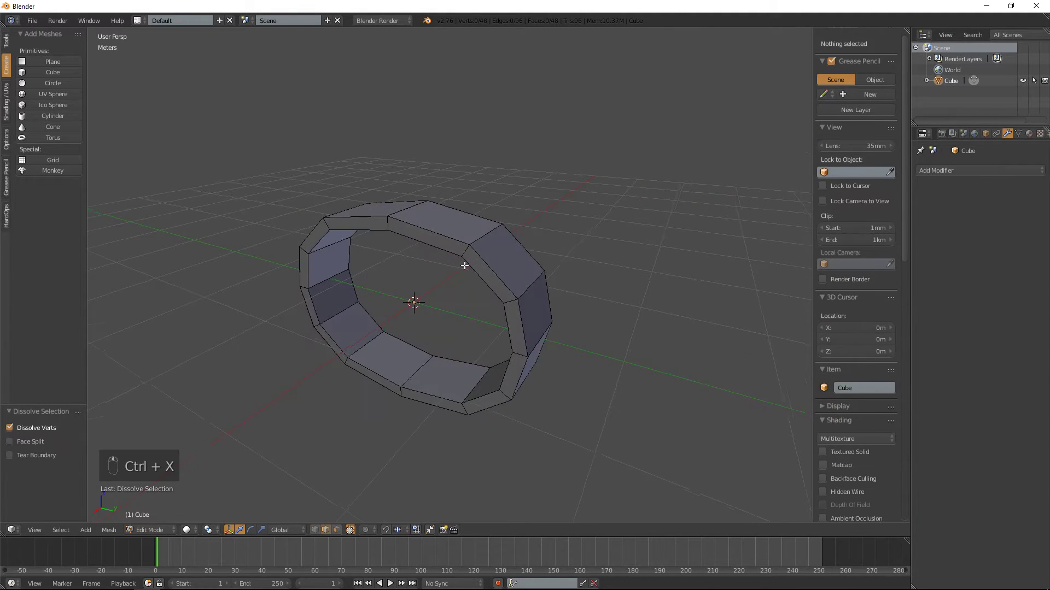
- Mark seams along both inner edge loops and around two opposite cross-sections of the ring
middle_click_drag(464, 265, 351, 426)
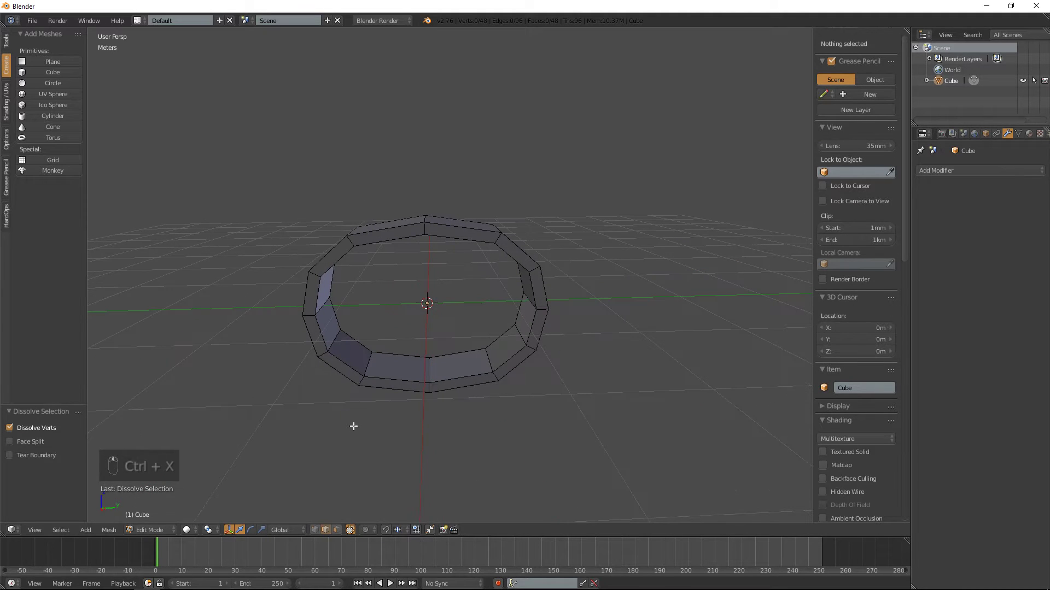
right_click(385, 376, "alt")
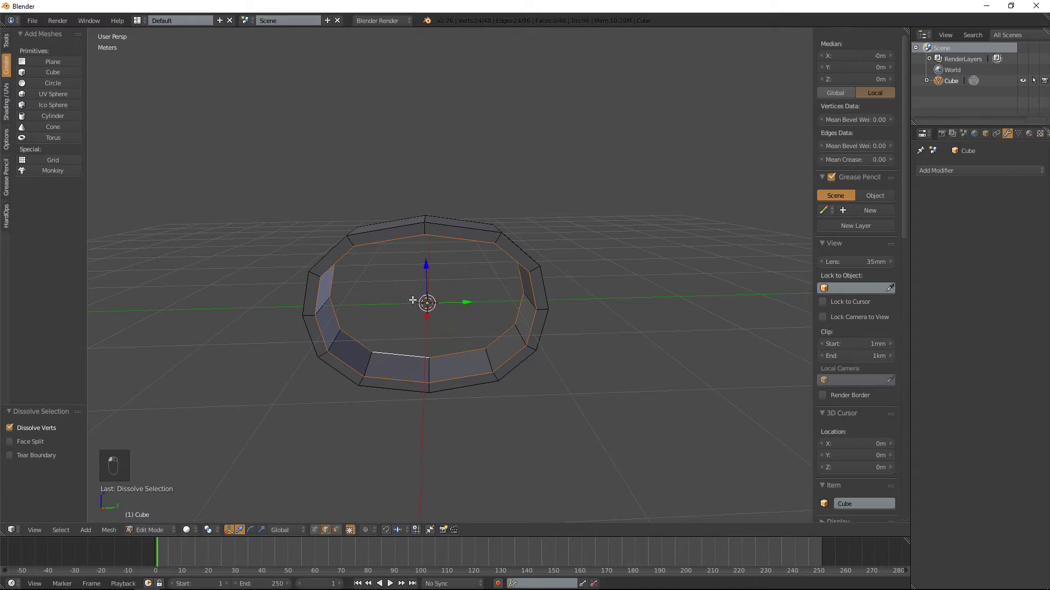
right_click(379, 348, "shift")
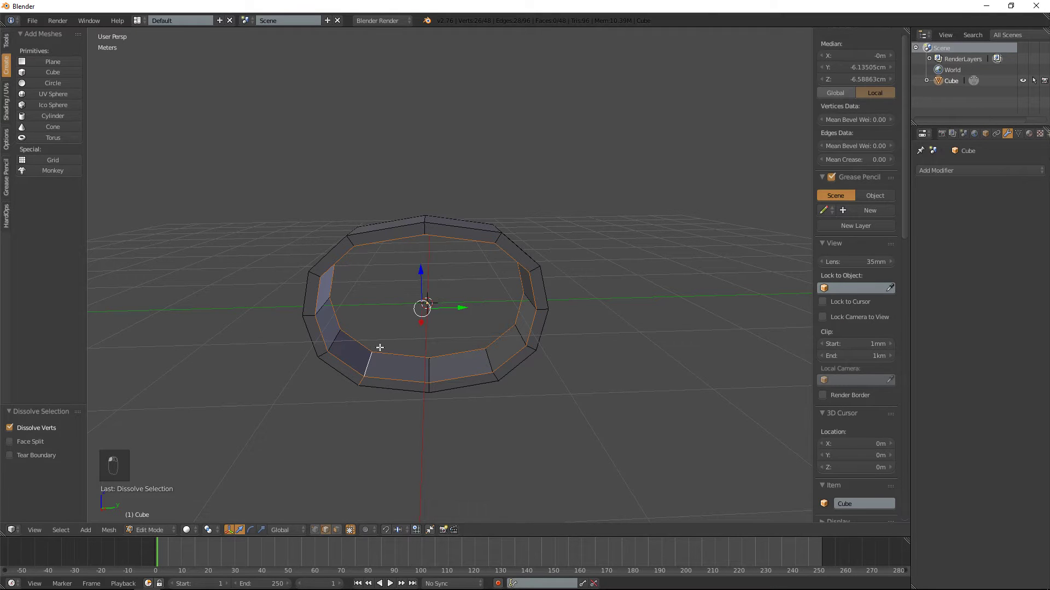
right_click(500, 239, "shift")
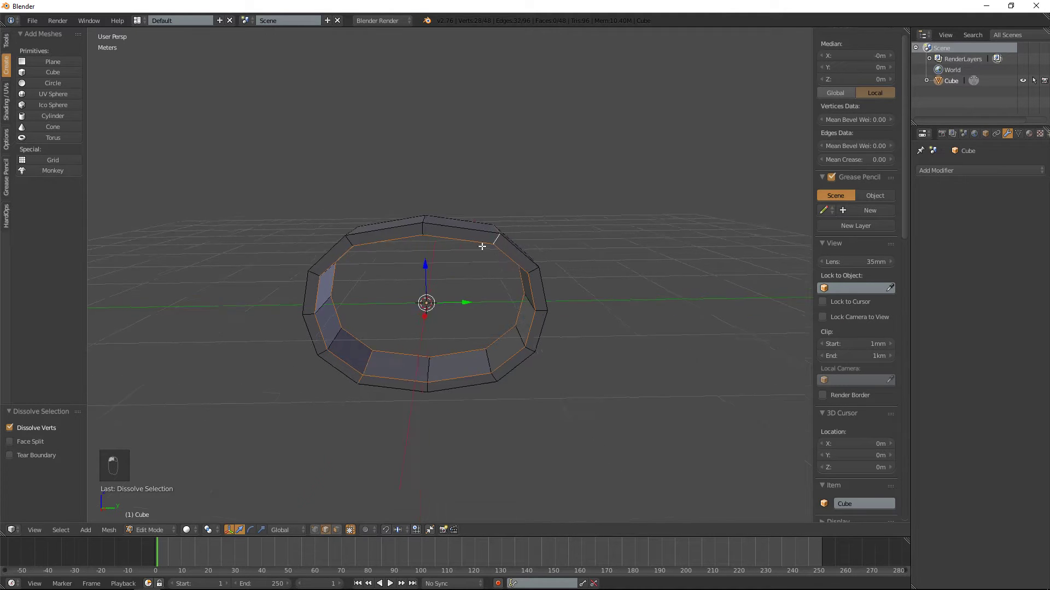
middle_click_drag(481, 246, 481, 233)
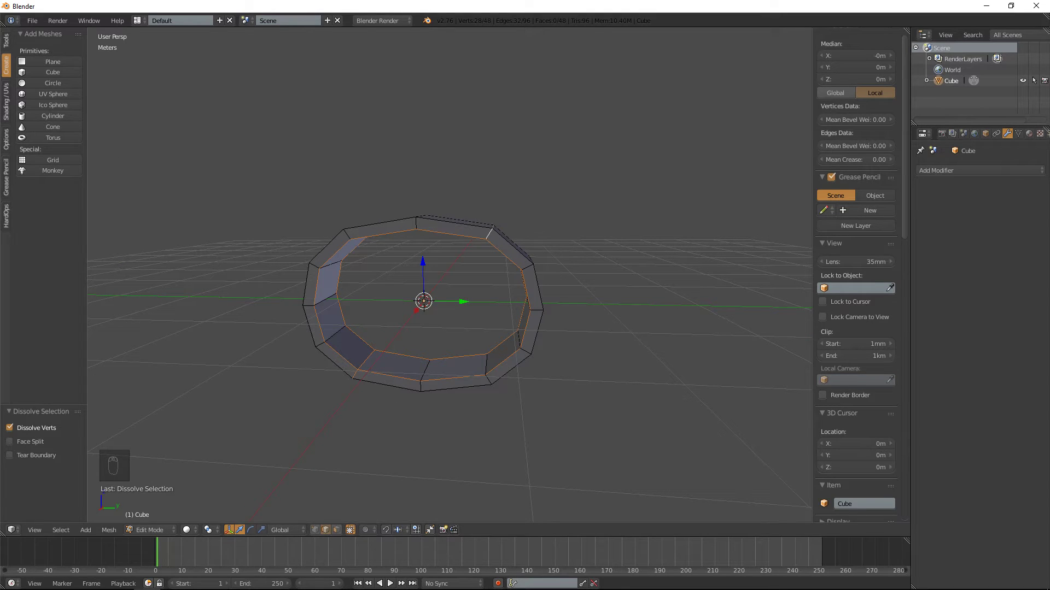
left_click(7, 97)
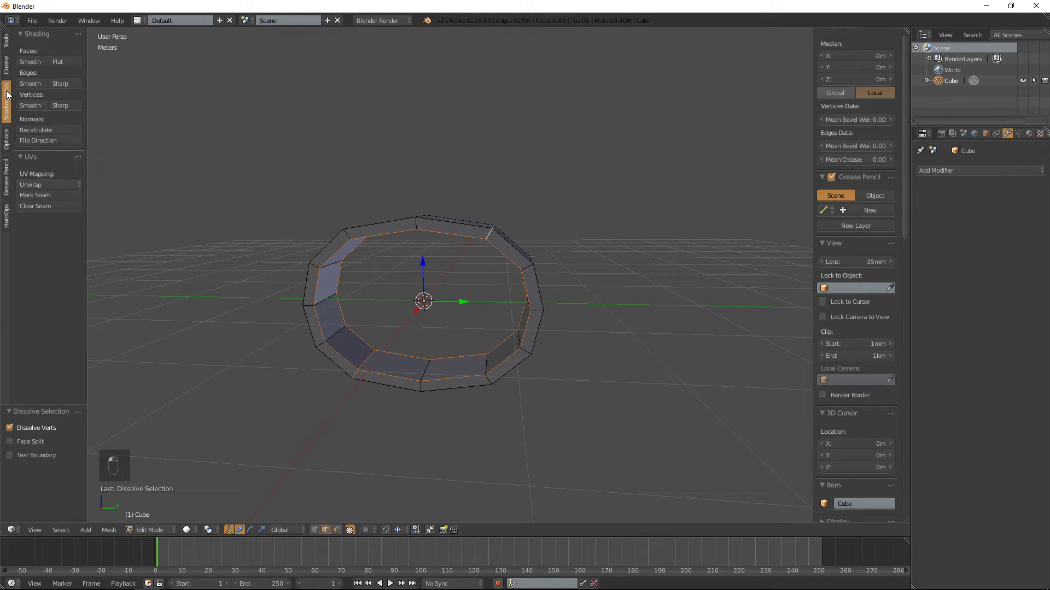
left_click(37, 197)
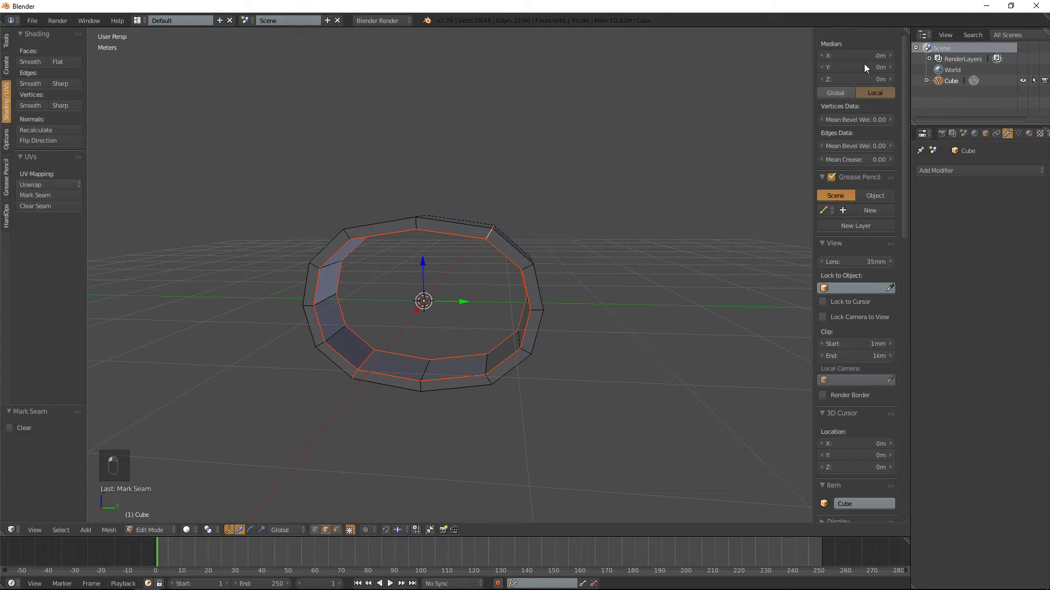
- Split the 3D view in two and make the new area a UV/Image Editor
left_click_drag(906, 29, 467, 92)
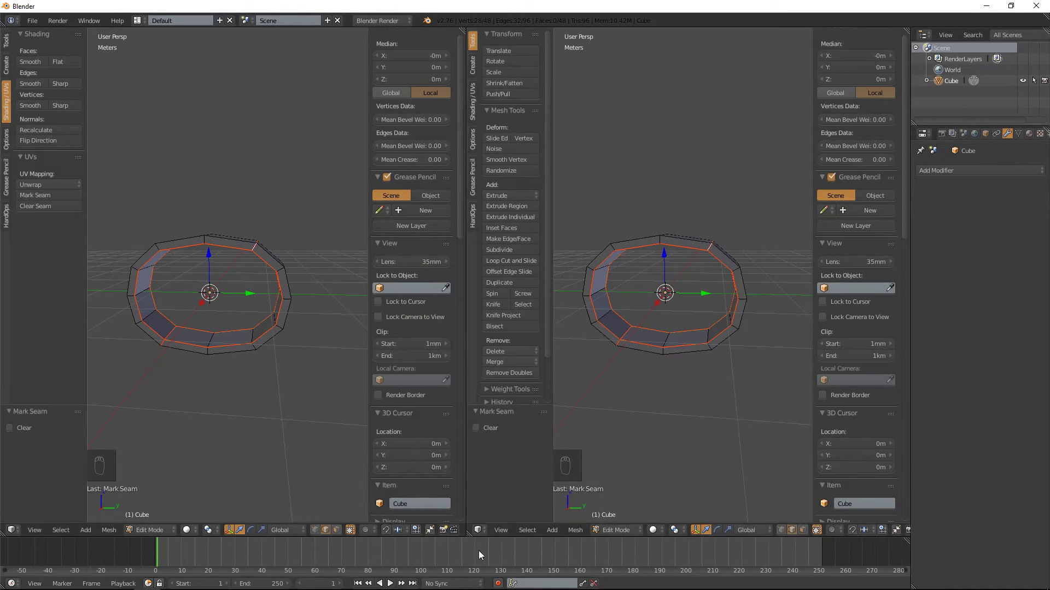
left_click(477, 531)
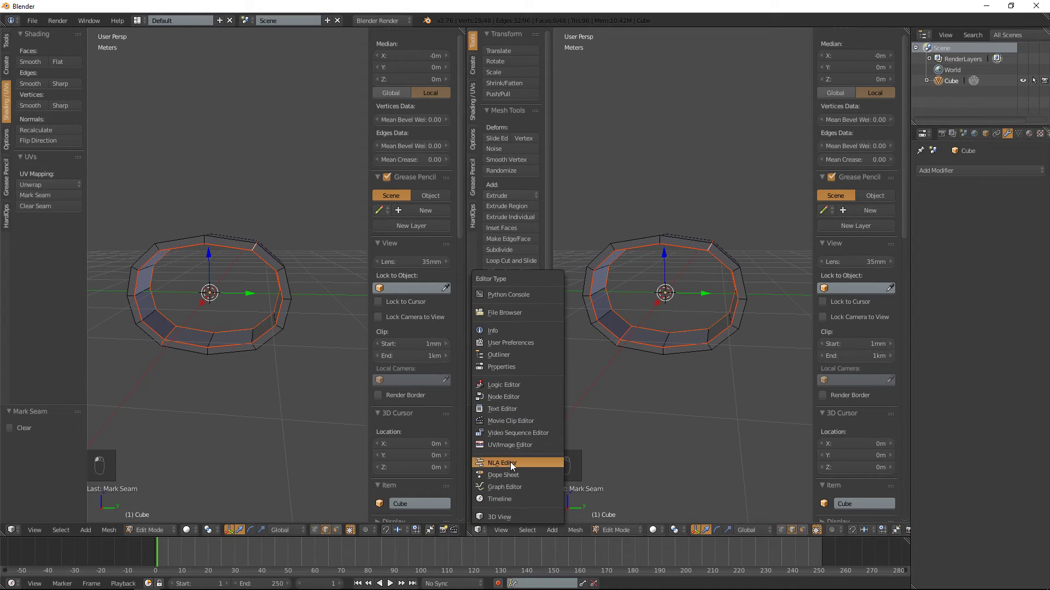
left_click(510, 443)
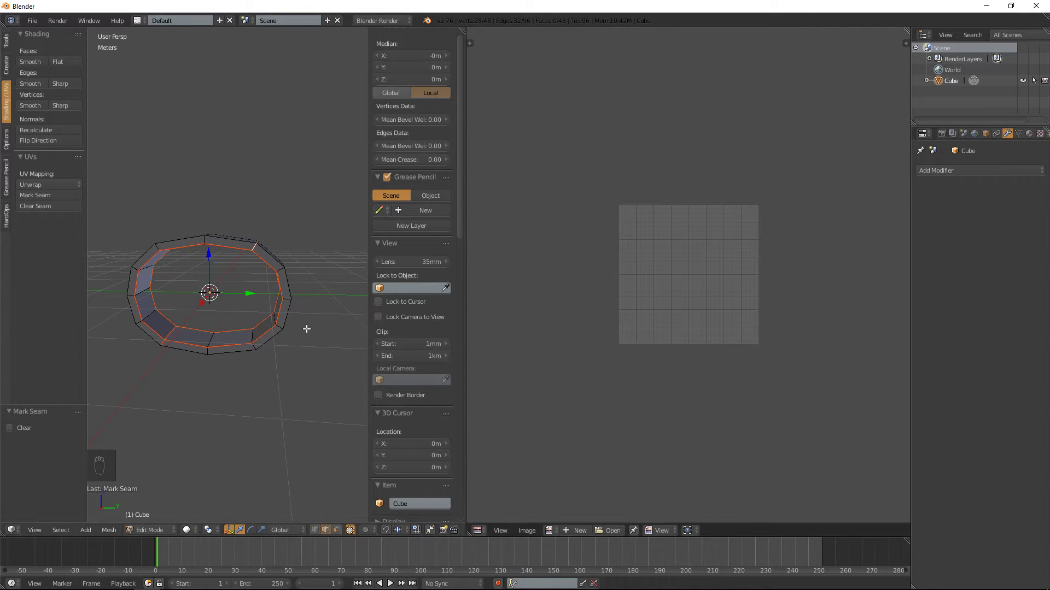
- Select the whole ring mesh and unwrap it along the marked seams
key("a")
key("a")
key("a")
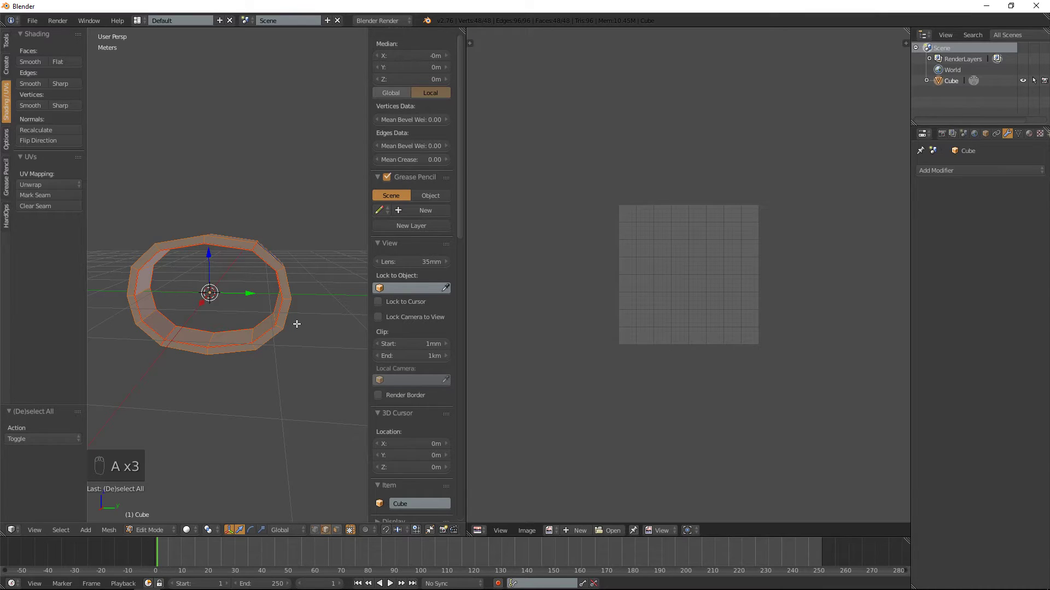
key("u")
left_click(268, 300)
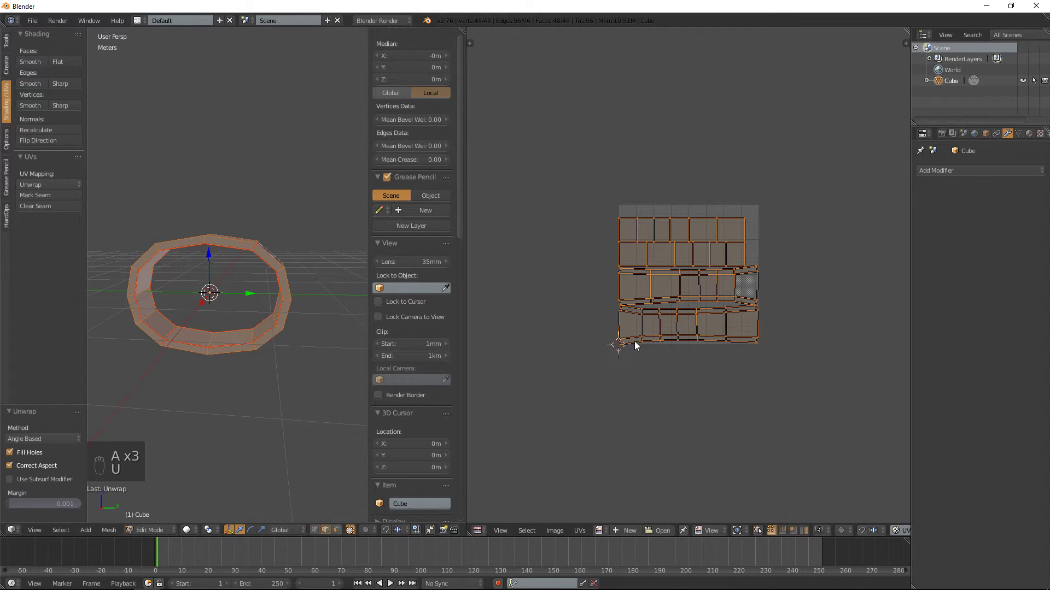
- Average the scale of the UV islands and pack them inside the UV square
key("ctrl+a")
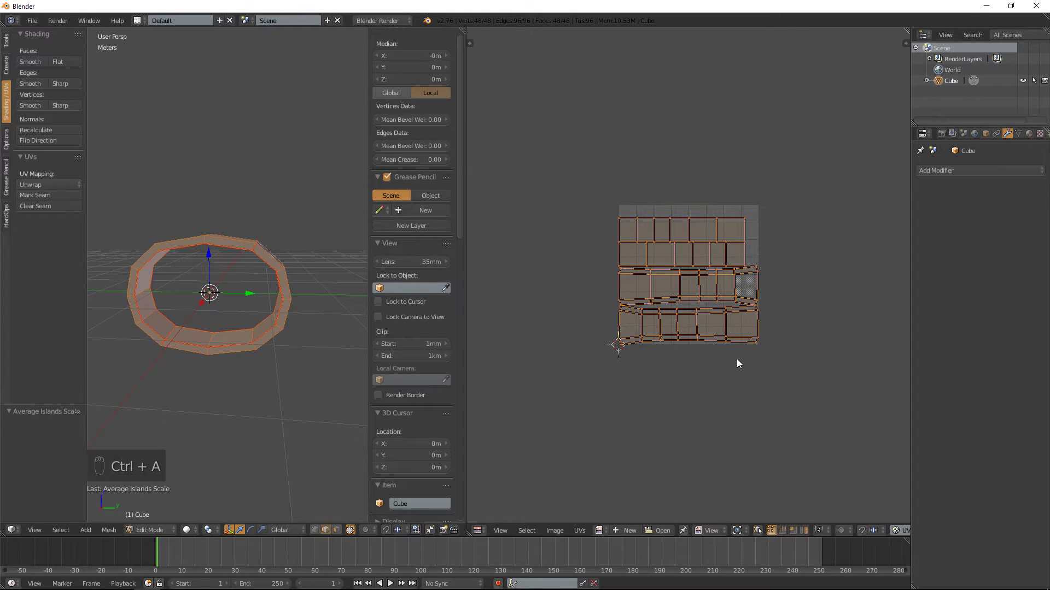
key("ctrl+p")
key("ctrl+p")
key("ctrl+p")
key("ctrl+p")
key("ctrl+p")
key("ctrl+p")
key("ctrl+p")
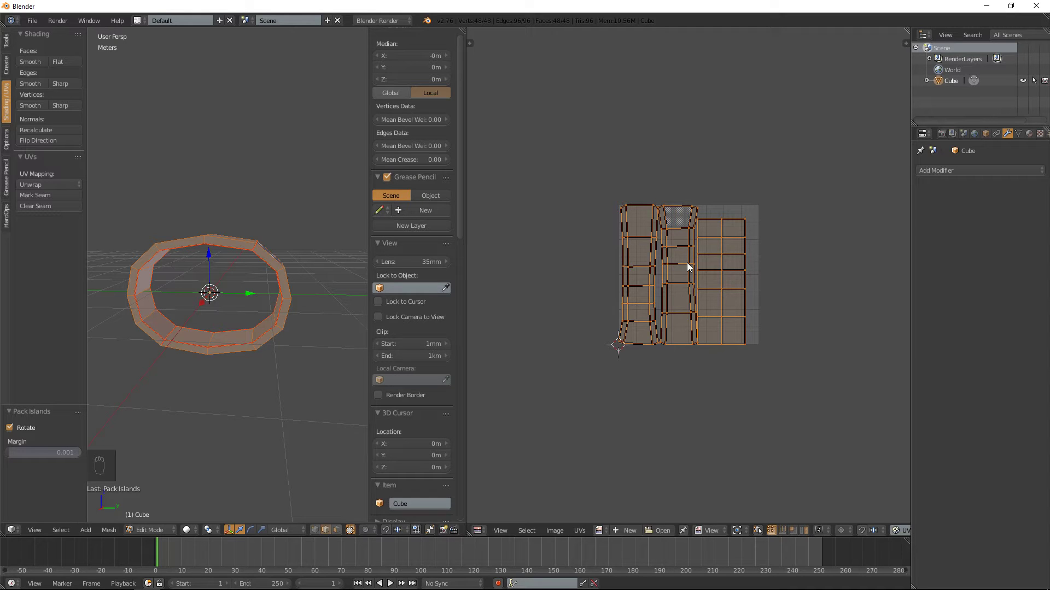
scroll(705, 293, "up", 2)
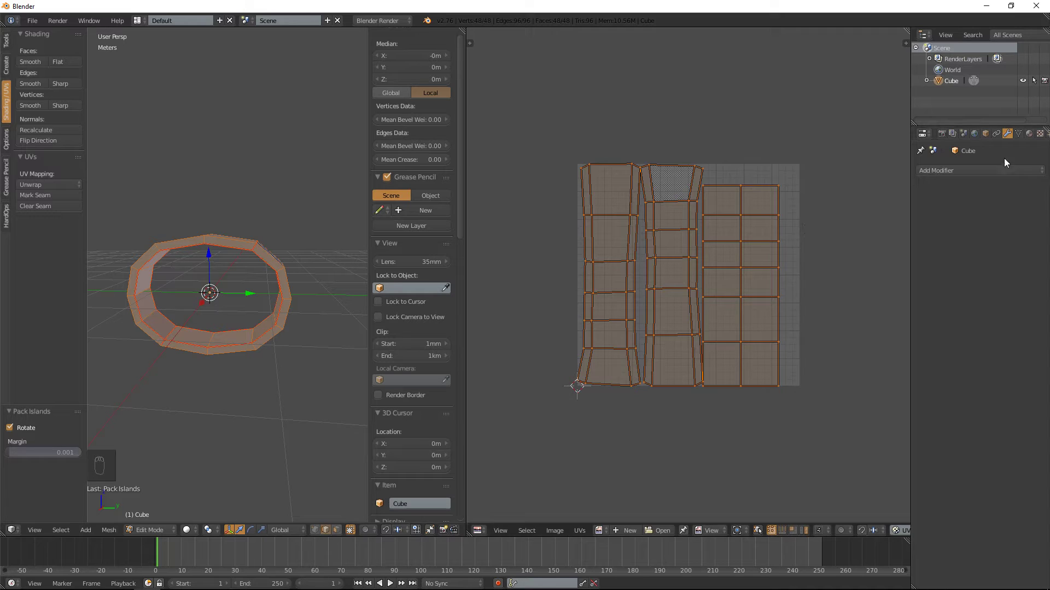
- Add a second UV map to the mesh and fill it using Lightmap Pack with the default options
left_click(1016, 134)
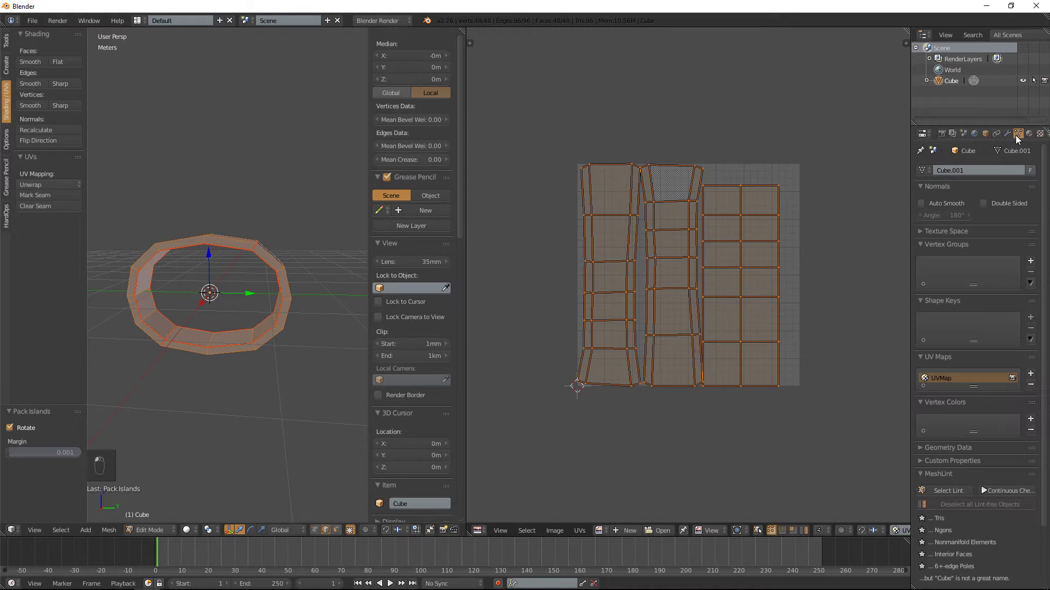
left_click(1031, 375)
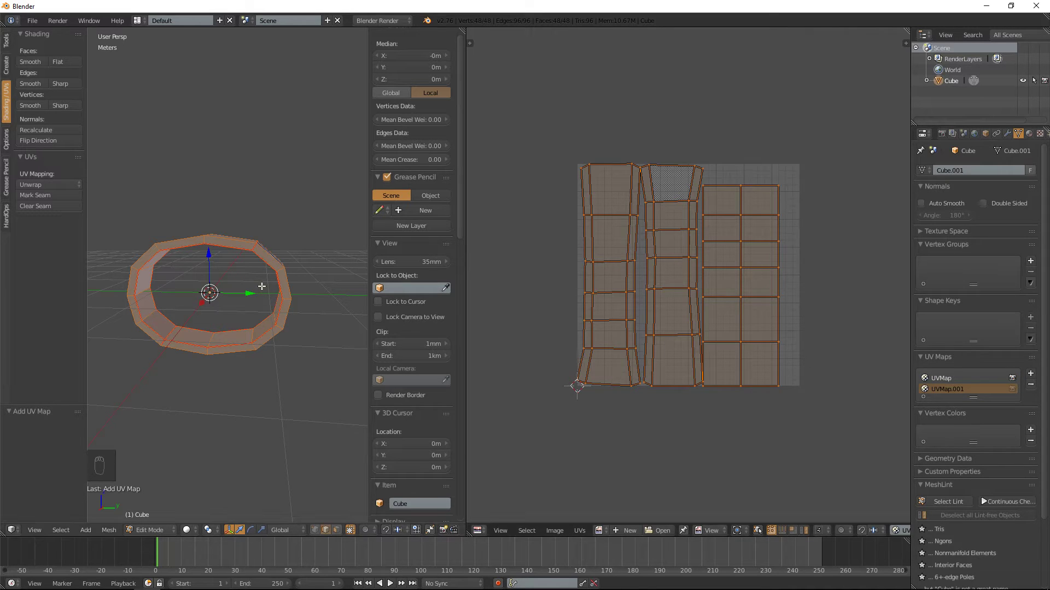
key("u")
left_click(256, 303)
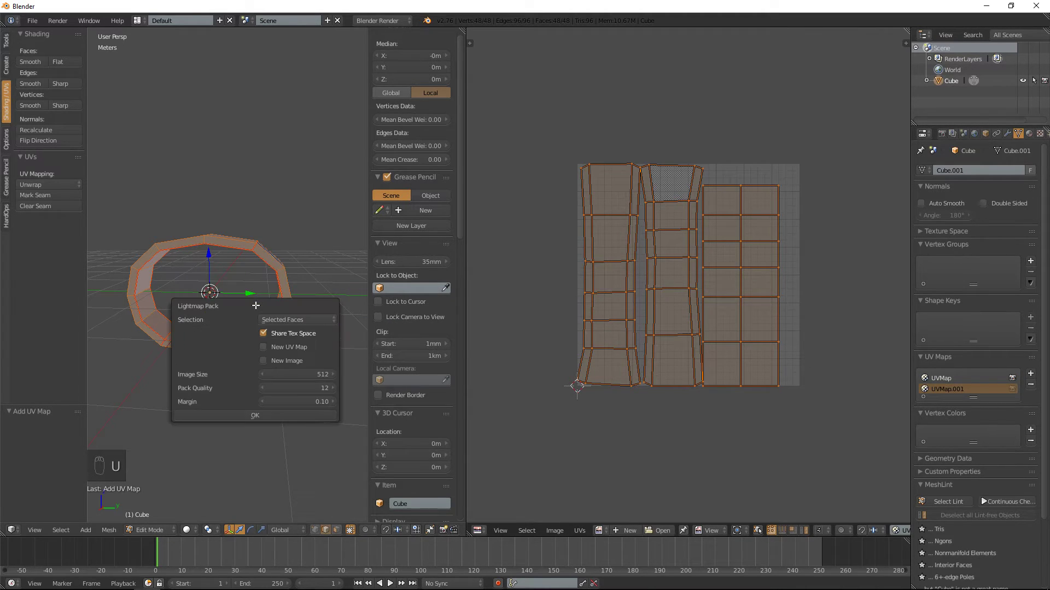
left_click(277, 415)
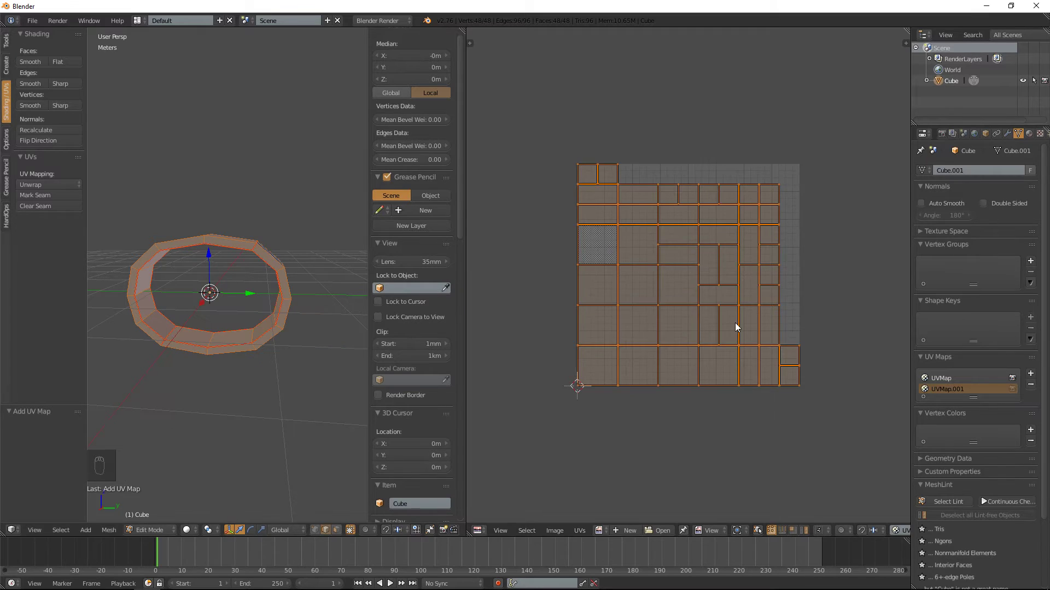
- Compare the two UV layouts by switching between the UV maps, leaving the original UVMap active
left_click(942, 379)
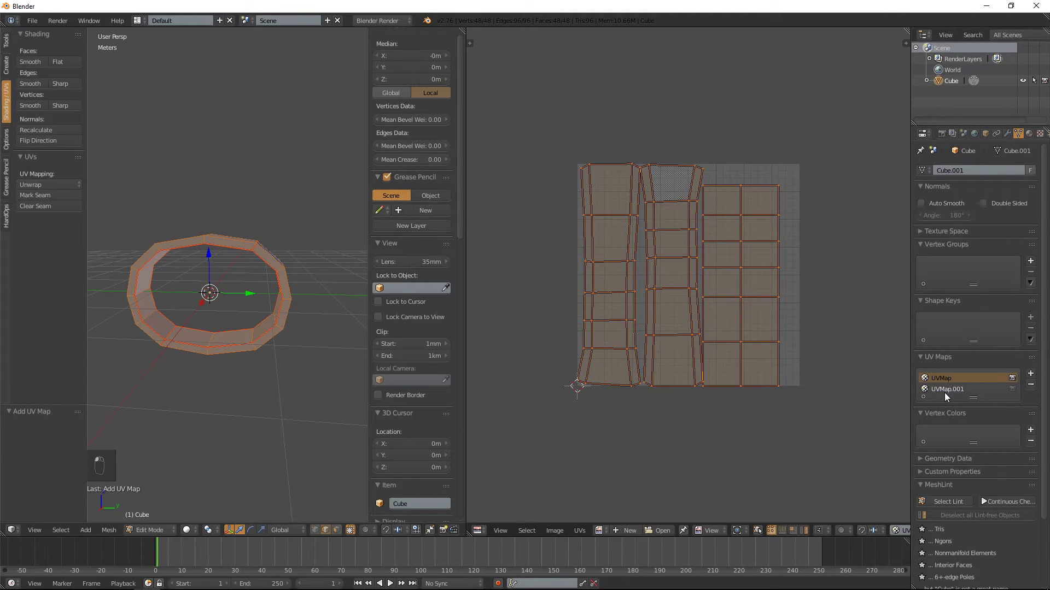
left_click(943, 389)
left_click(939, 378)
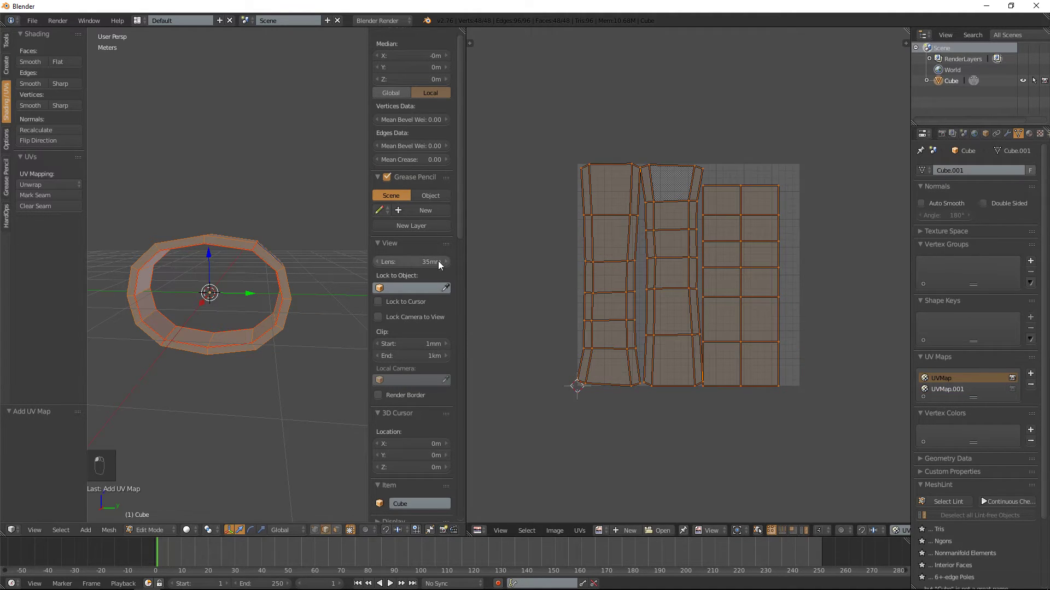
- Join the two editor areas so the 3D view replaces the UV/Image Editor
right_click(464, 261)
left_click(454, 258)
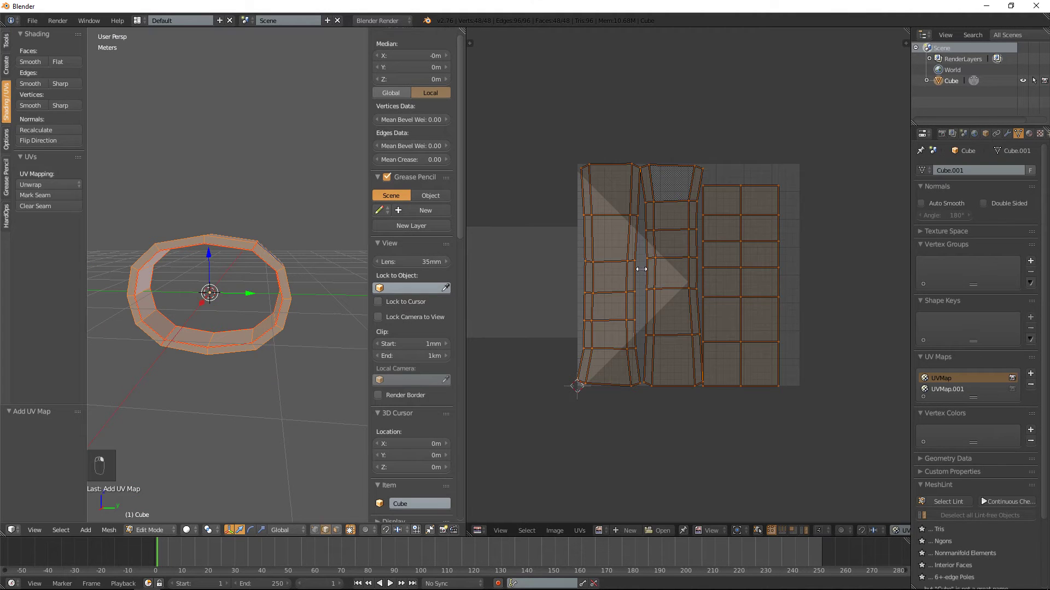
left_click(667, 268)
scroll(464, 271, "down", 3)
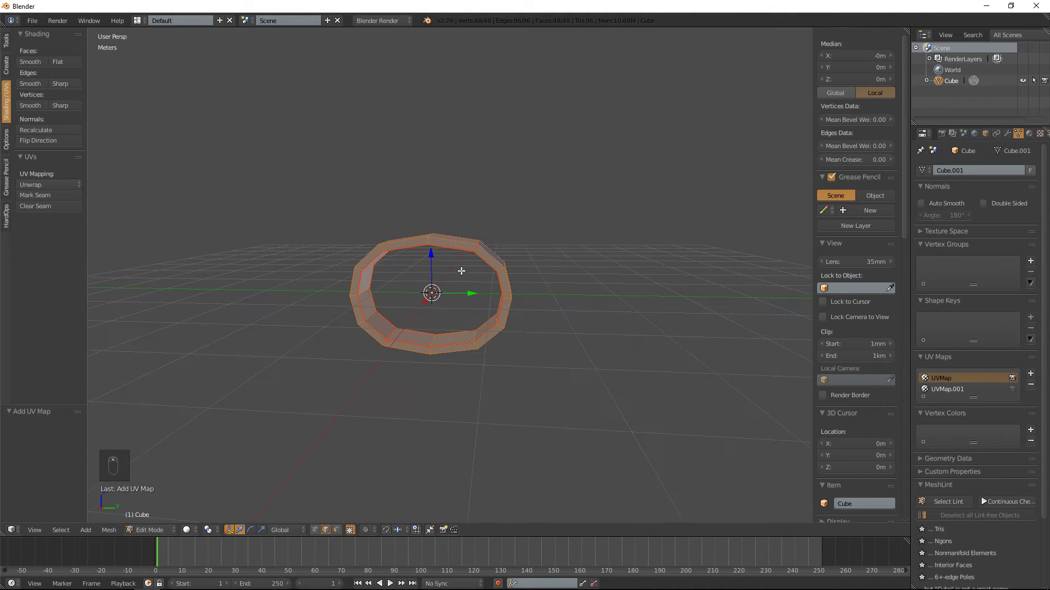
- Duplicate the ring in Edit Mode and move the copy about 2.35 m along the Y axis
middle_click_drag(463, 270, 474, 238)
middle_click_drag(389, 269, 373, 257)
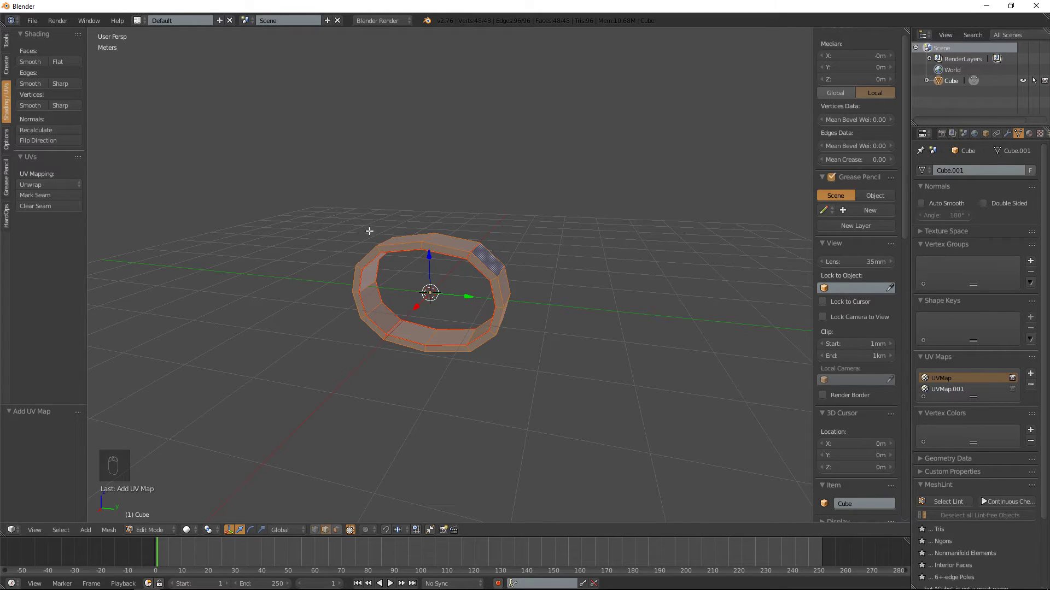
middle_click_drag(427, 242, 436, 302)
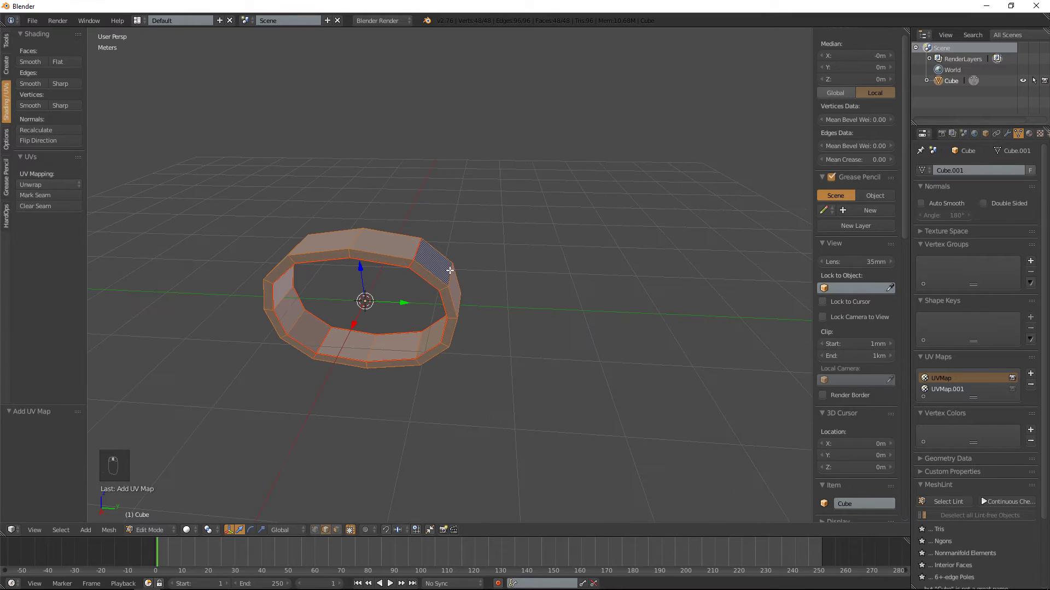
key("Tab")
key("Tab")
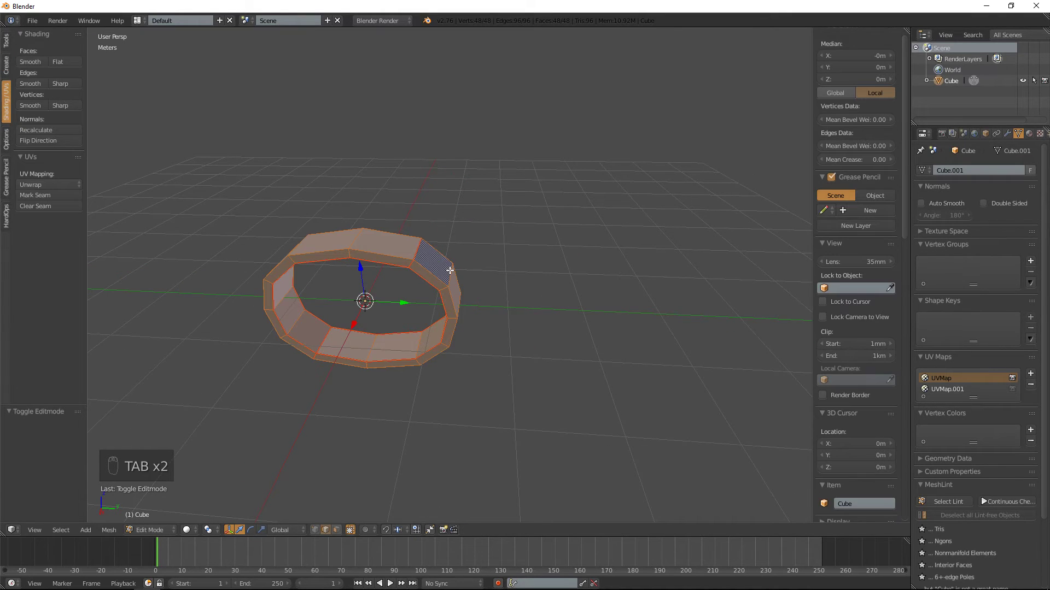
key("shift+d")
right_click(449, 268)
left_click_drag(402, 304, 567, 294)
- Rotate the copied ring 90° about Y and move it back along Y until it interlocks with the first ring
type("r")
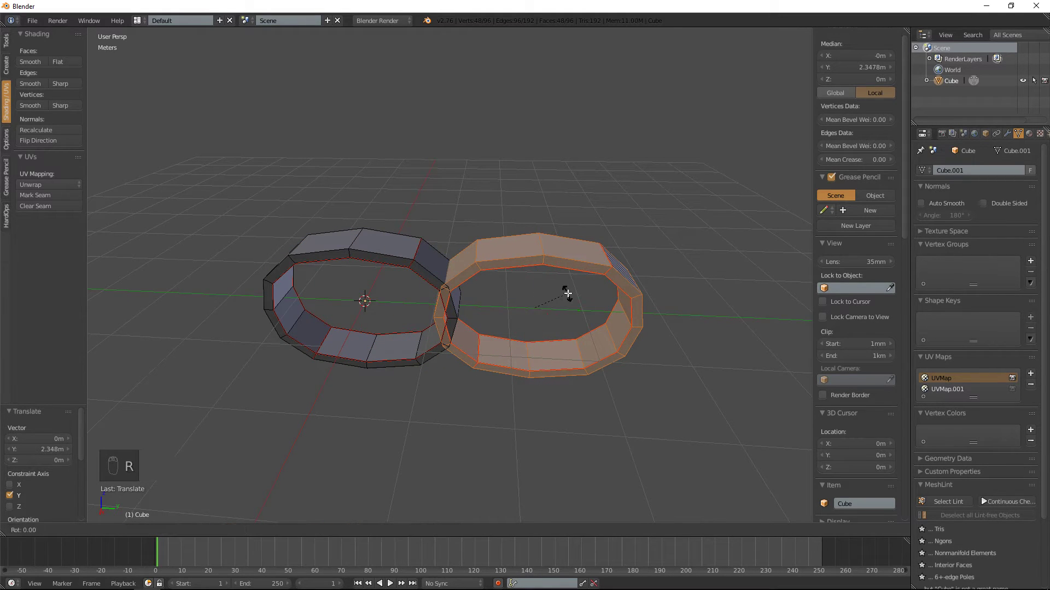
type("90")
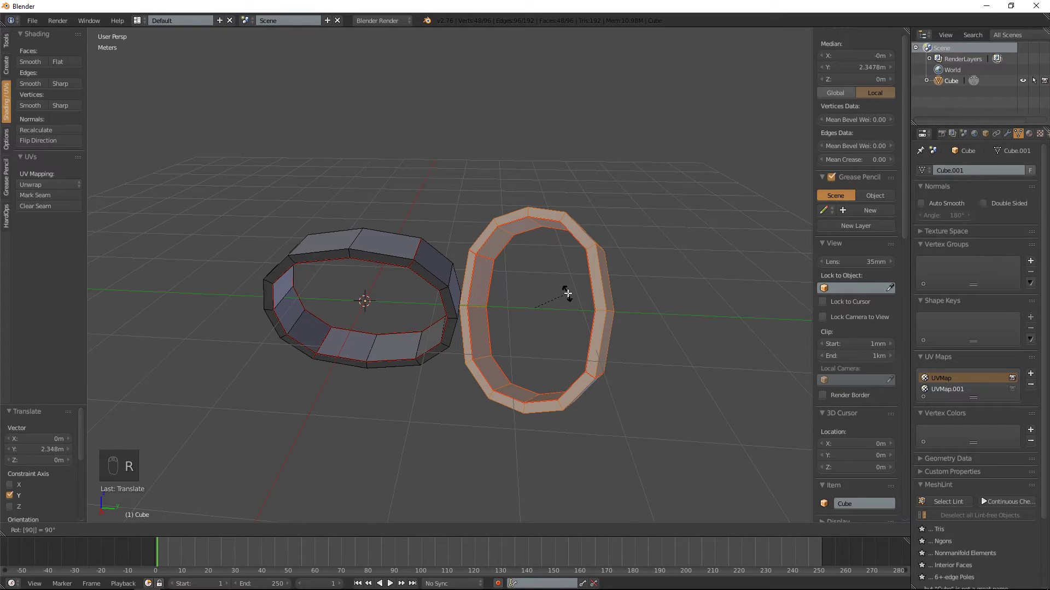
type("y")
key("Return")
left_click_drag(607, 294, 569, 310)
key("a")
key("Tab")
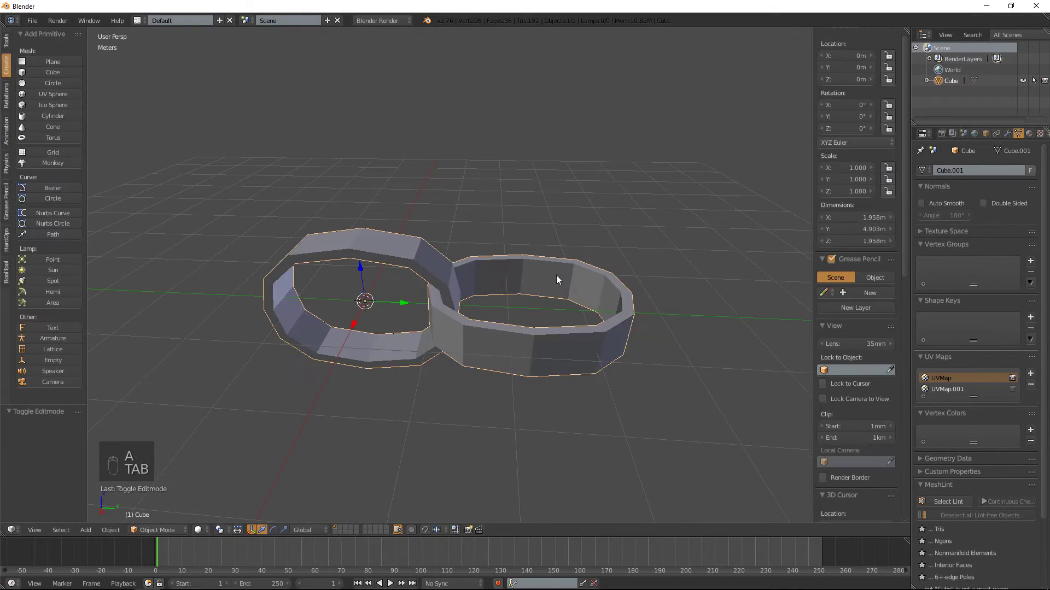
- Select both rings in Edit Mode and recalculate their normals to face outward
mouse_move(556, 279)
middle_mouse_down()
mouse_move(516, 243)
mouse_move(554, 279)
mouse_move(544, 227)
middle_mouse_up()
key("Tab")
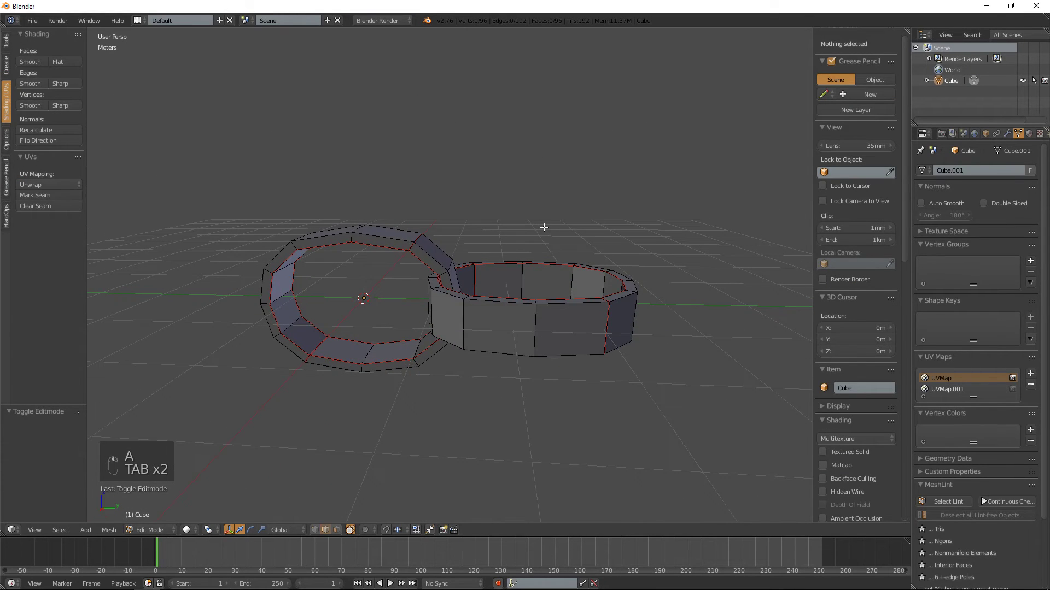
key("a")
key("a")
key("a")
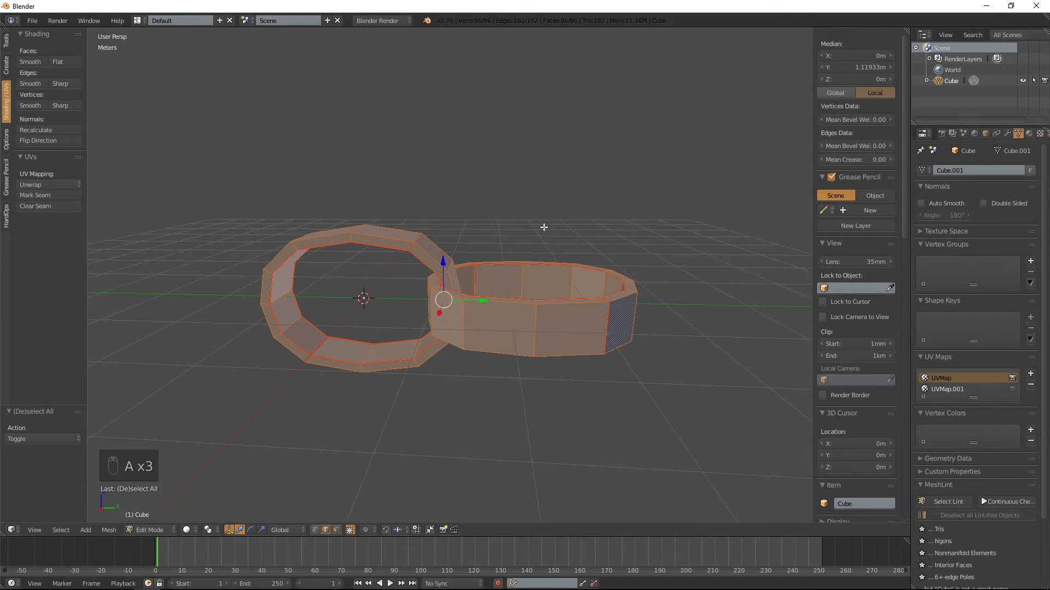
key("ctrl+n")
key("Tab")
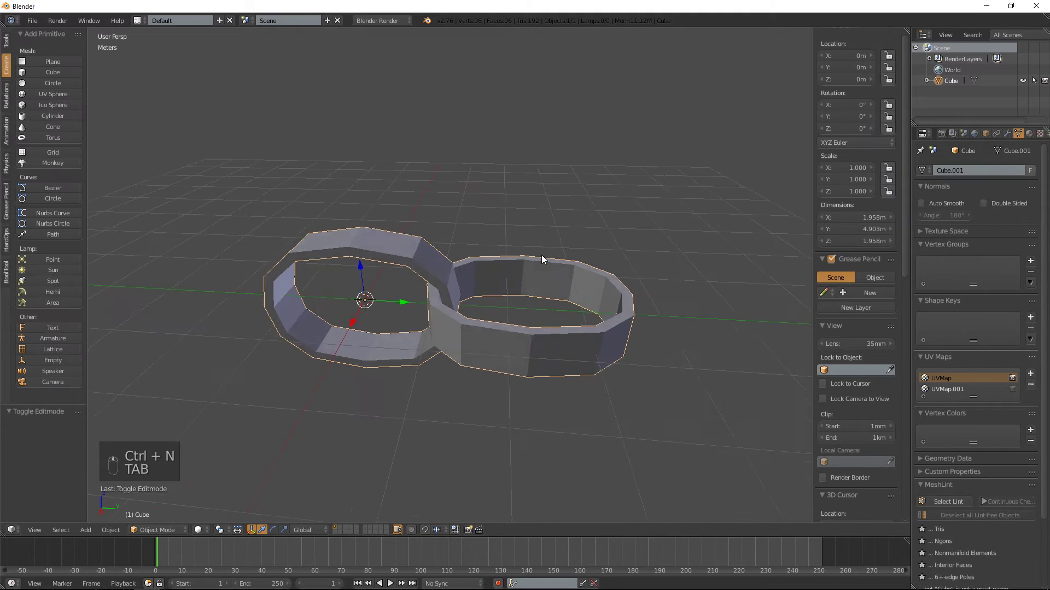
mouse_move(541, 254)
middle_mouse_down()
mouse_move(602, 225)
mouse_move(548, 252)
middle_mouse_up()
key("Tab")
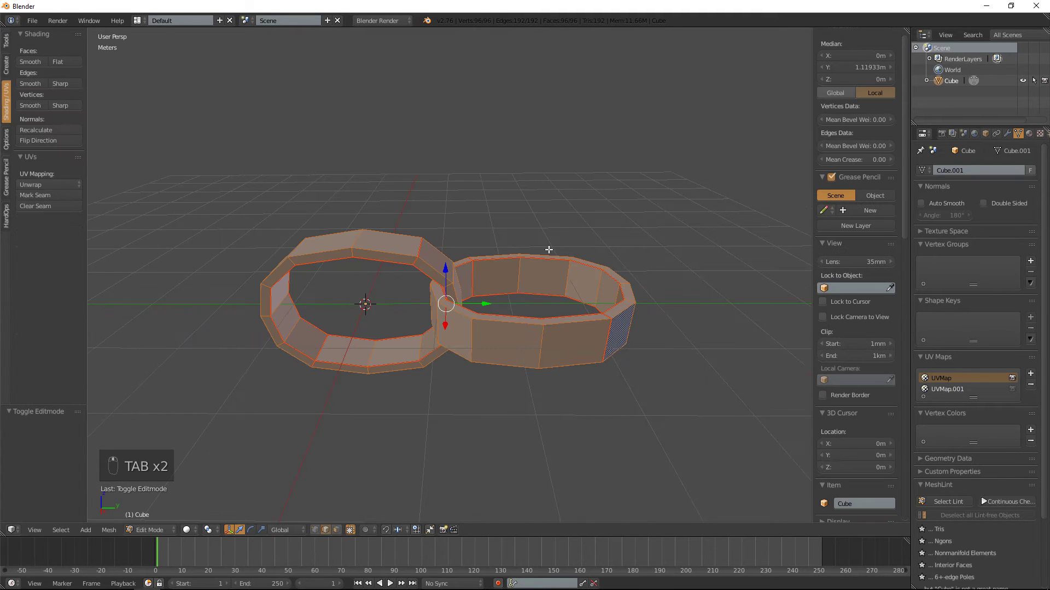
key("ctrl+n")
key("Tab")
key("Tab")
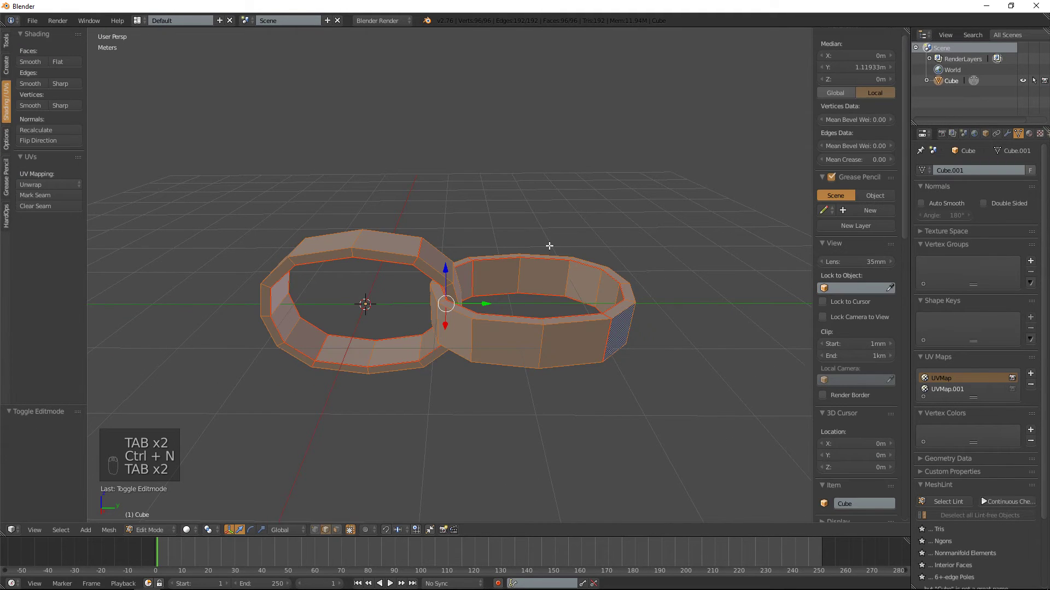
- Add an Array modifier to the pair of linked rings
mouse_move(550, 246)
middle_mouse_down()
mouse_move(538, 247)
mouse_move(609, 234)
middle_mouse_up()
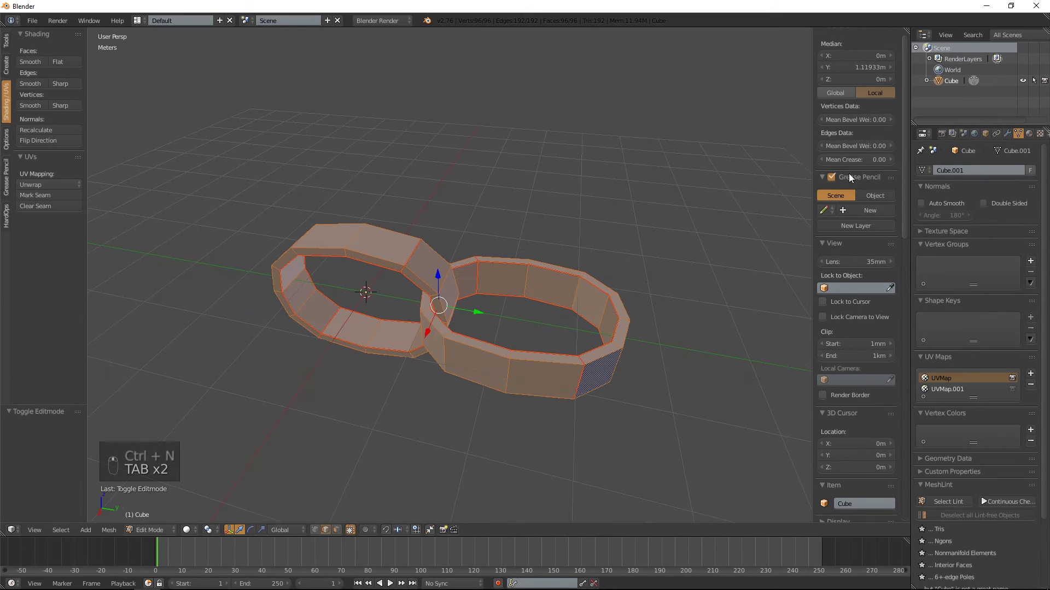
left_click(1008, 134)
left_click(924, 170)
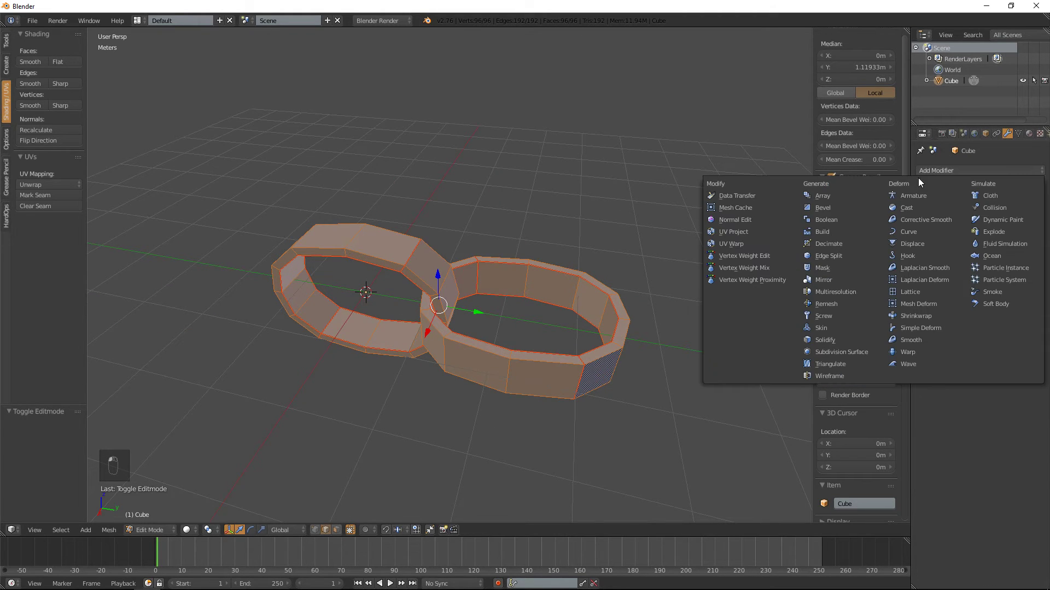
left_click(842, 196)
scroll(649, 213, "down", 2)
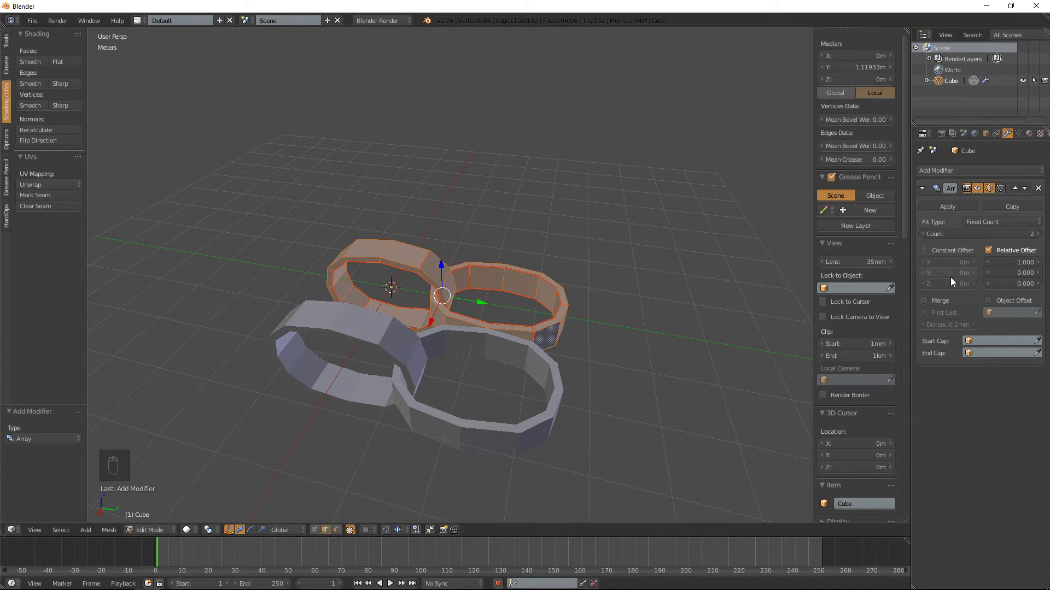
- Set the array's relative offset to 0 in X and 0.920 in Y so the repeated links interlock
left_click_drag(1008, 273, 1020, 271)
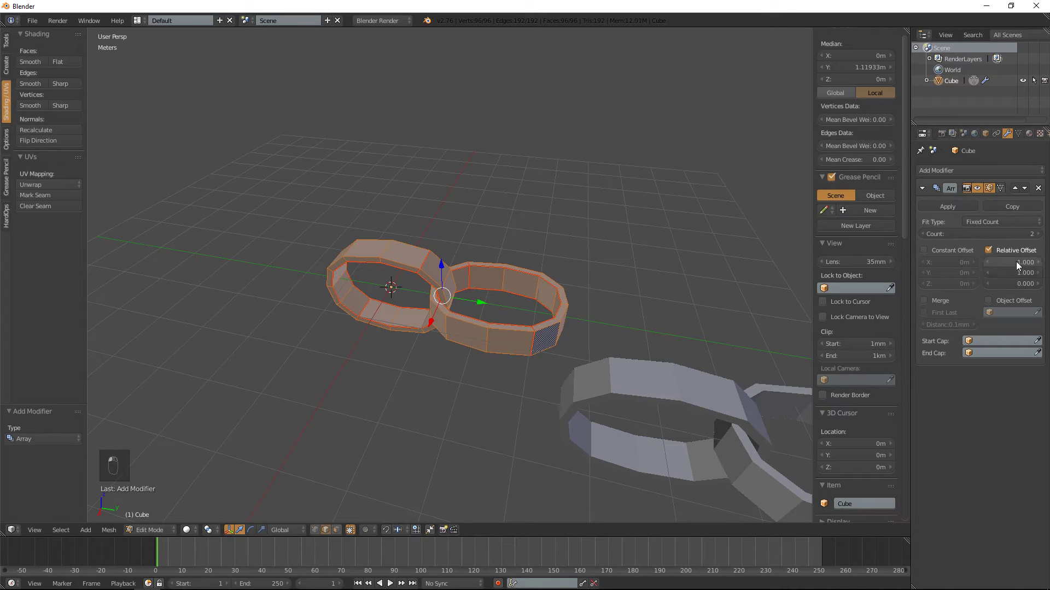
key("Return")
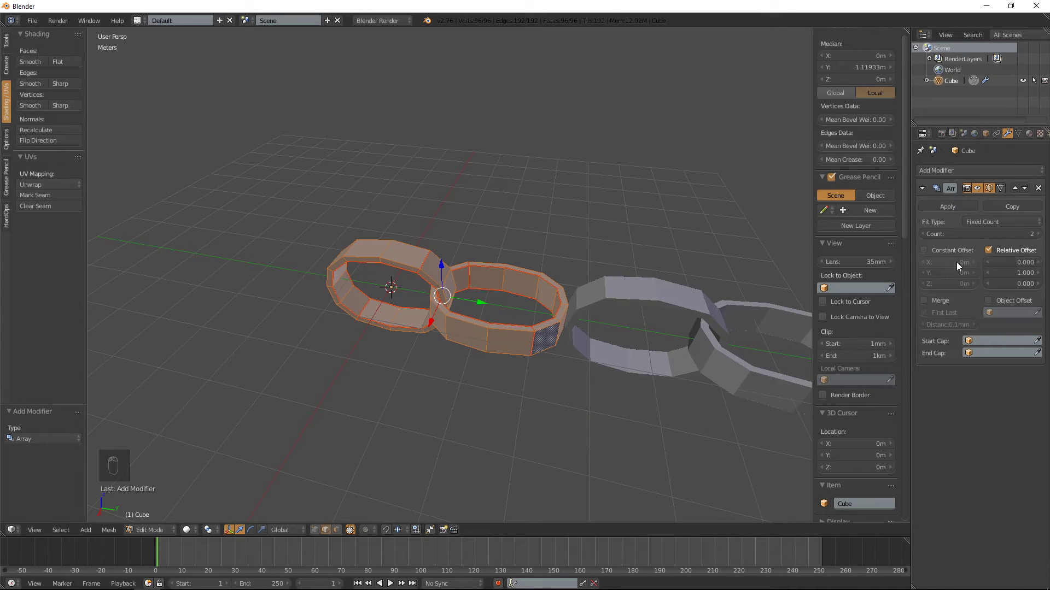
mouse_move(1012, 272)
left_mouse_down()
mouse_move(1001, 273)
mouse_move(1016, 272)
left_mouse_up()
middle_click_drag(622, 212, 632, 192)
scroll(623, 187, "down", 5)
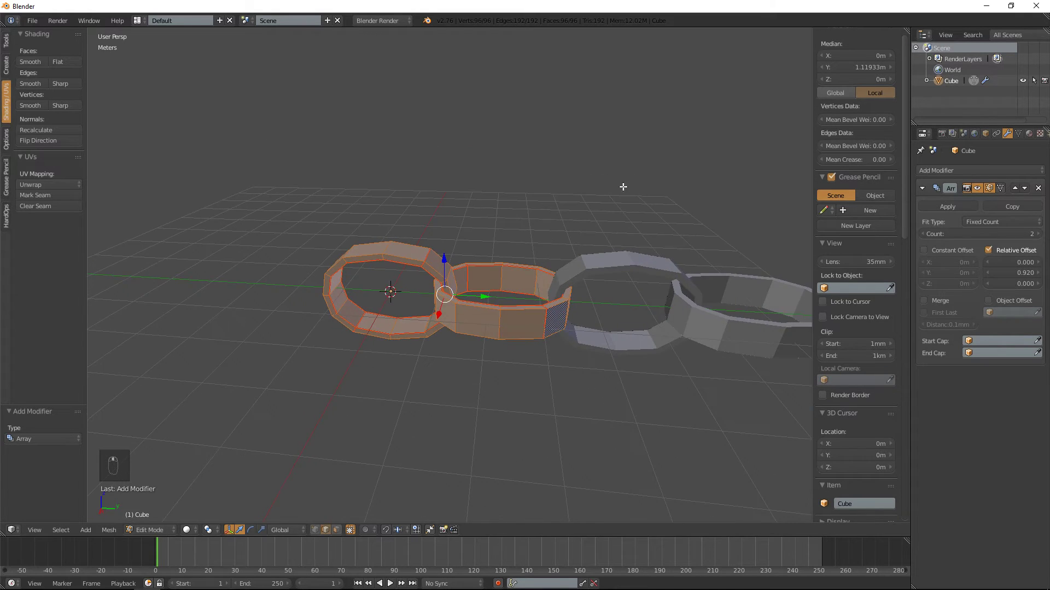
scroll(520, 199, "up", 5)
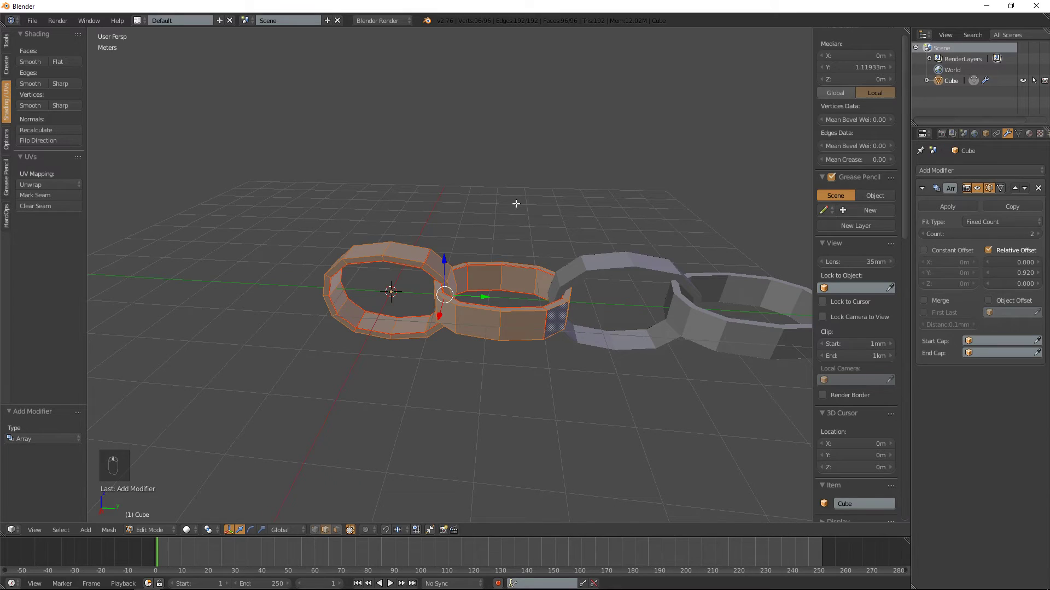
- Scale all of the link geometry down to about 0.102 of its size
key("a")
middle_click_drag(517, 201, 533, 215)
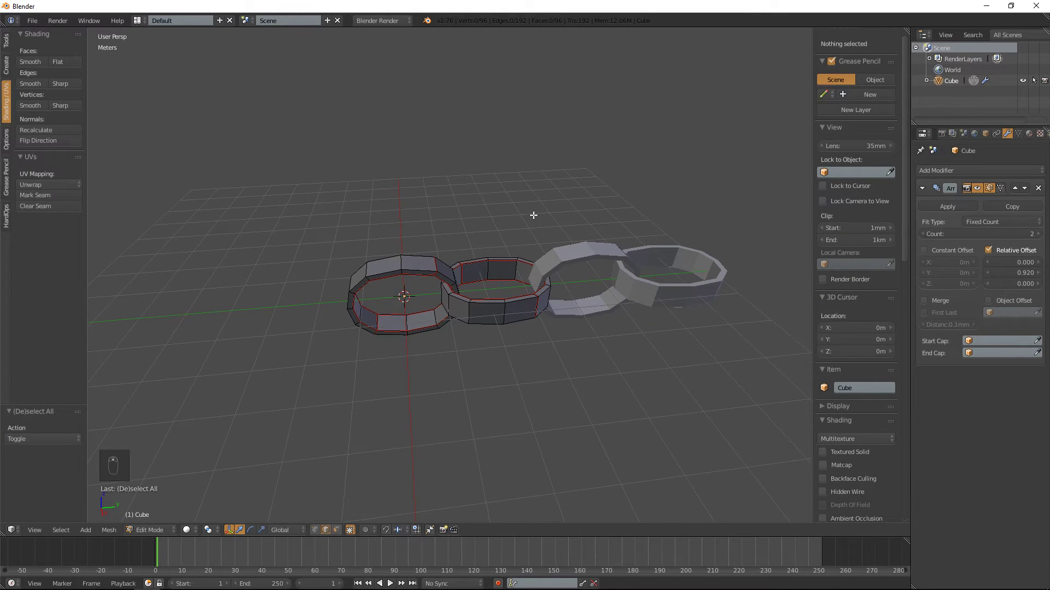
key("a")
key("s")
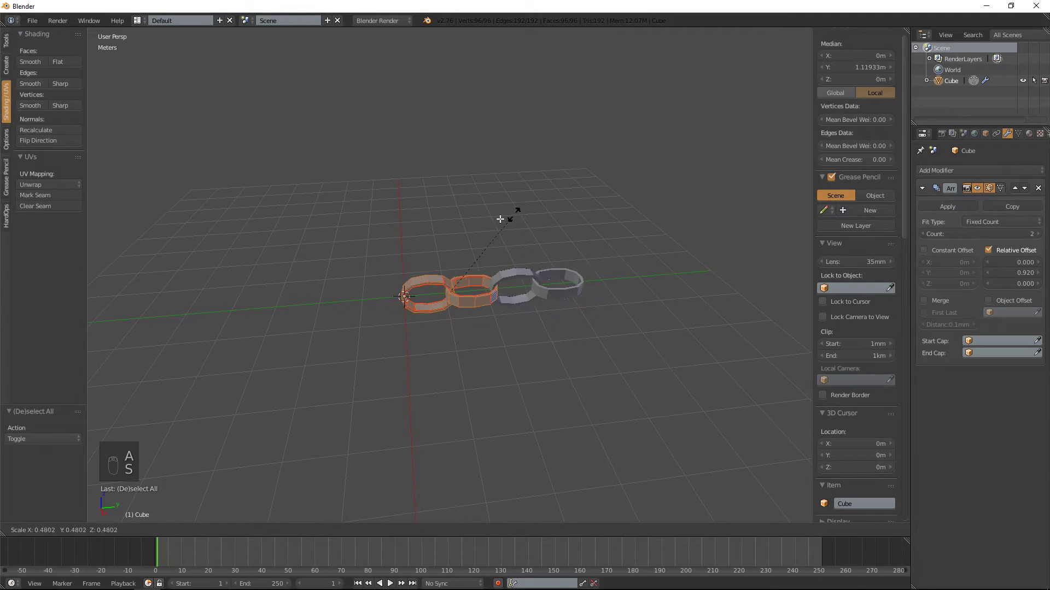
left_click(453, 265)
- Raise the Array modifier's count to 14 to lengthen the chain
left_click(1037, 234)
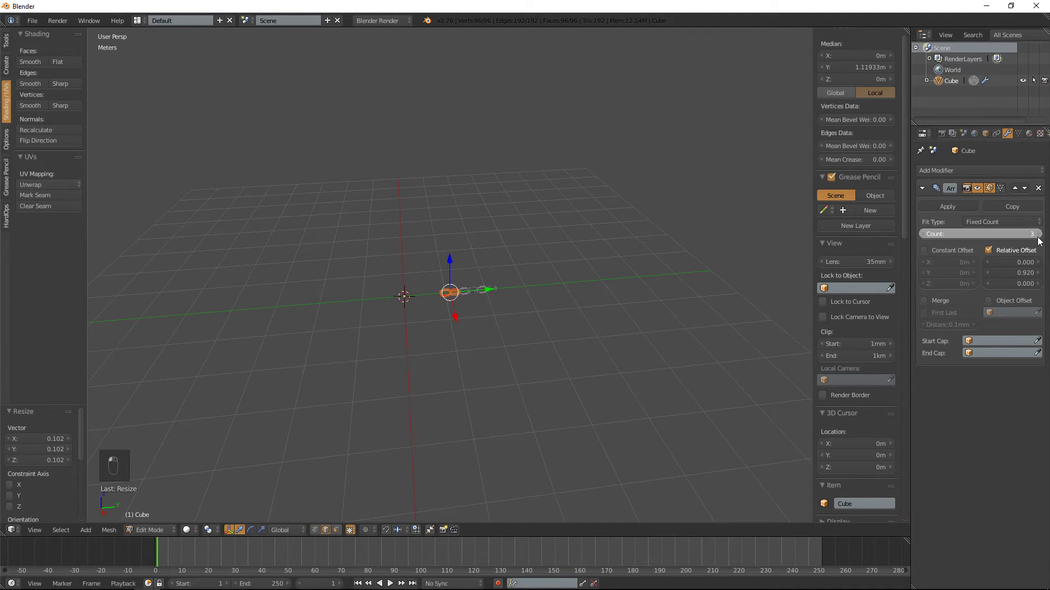
left_click(1037, 234)
left_click(1037, 234)
left_click(1038, 234)
left_click(1037, 234)
left_click(1037, 234)
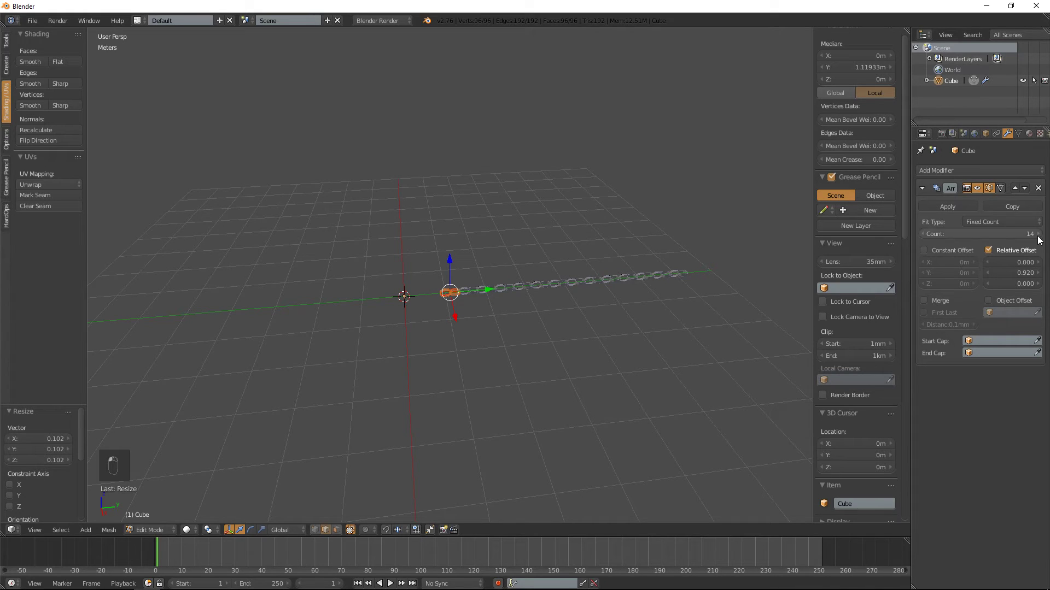
- Raise the Array modifier's count to 16 and move the links back along Y by about 1 m so the first link sits at the origin
left_click(1037, 234)
left_click(1037, 234)
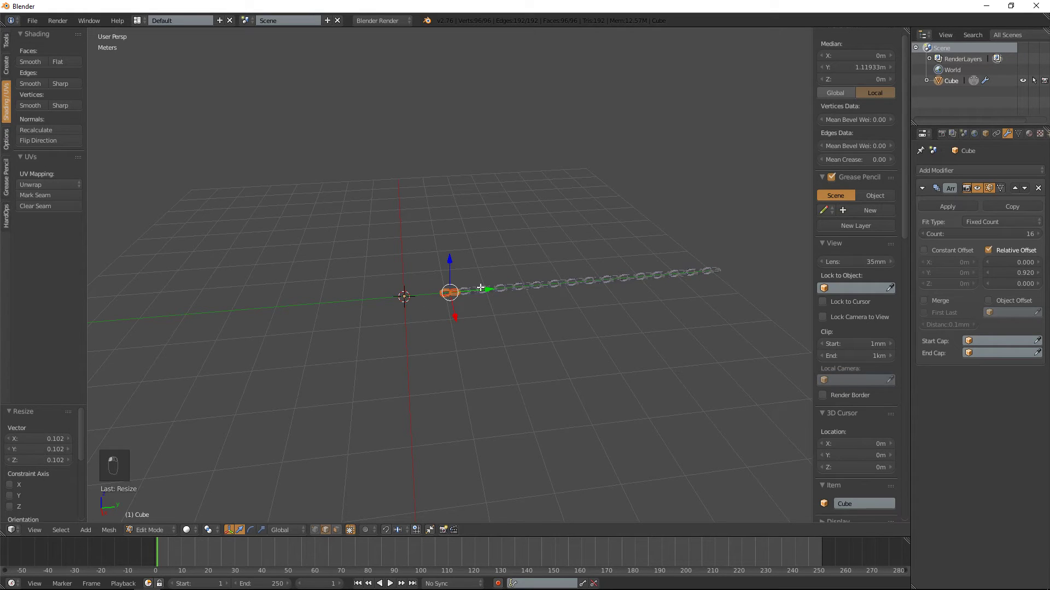
left_click_drag(480, 287, 450, 292)
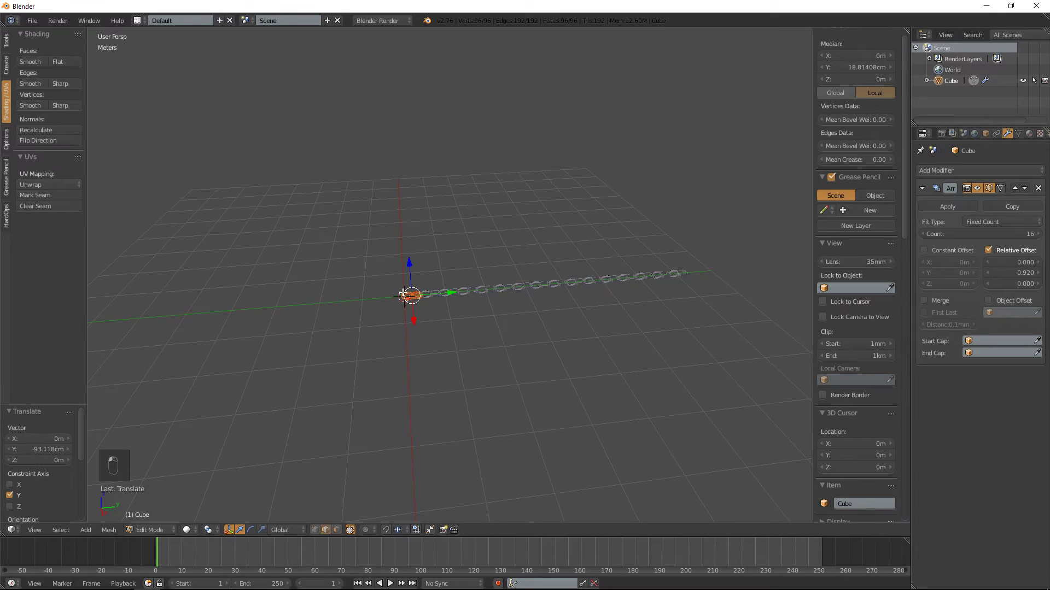
scroll(403, 292, "up", 6)
left_click_drag(342, 354, 326, 357)
middle_click_drag(328, 356, 274, 356)
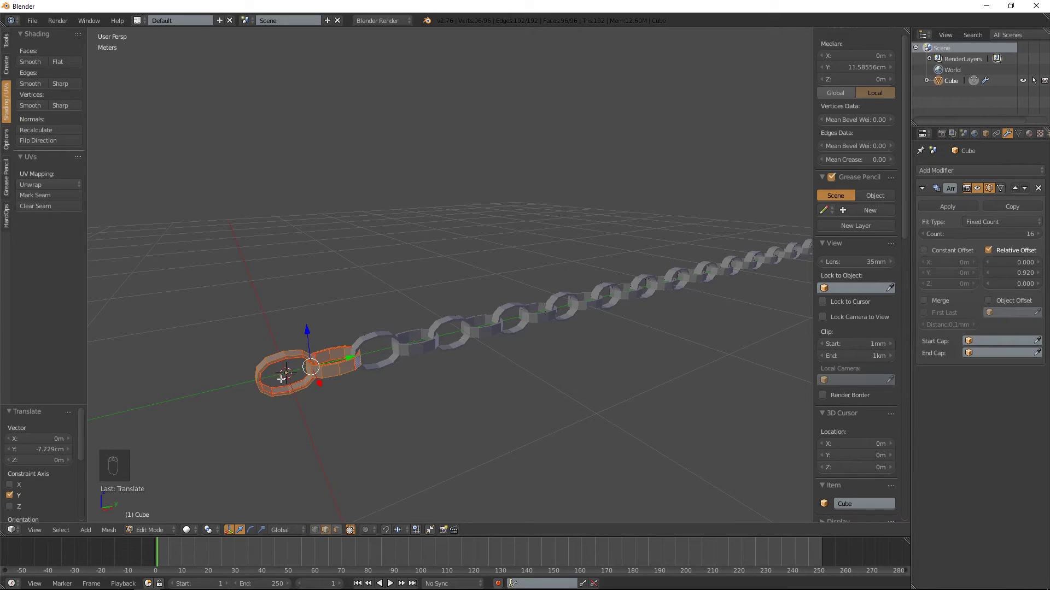
- Set smooth shading on the faces of both selected links
middle_click_drag(282, 386, 432, 276)
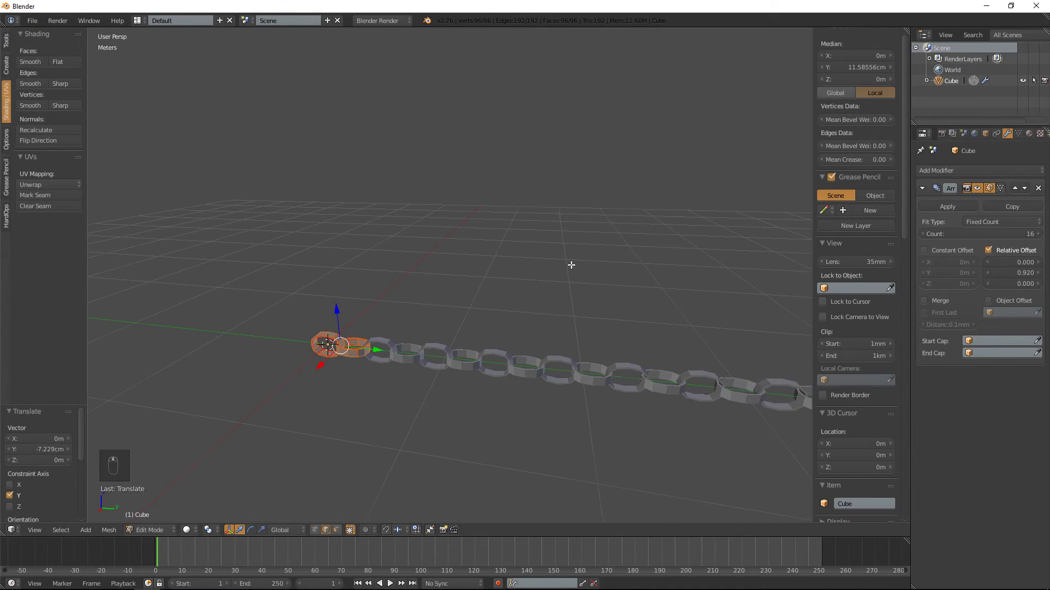
middle_click_drag(569, 265, 425, 310)
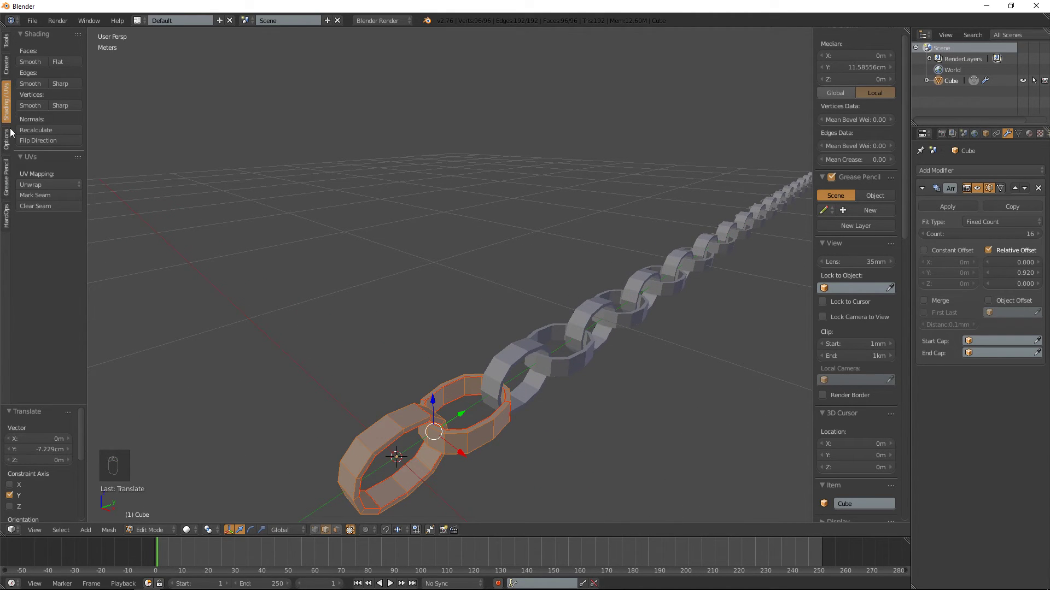
left_click(30, 61)
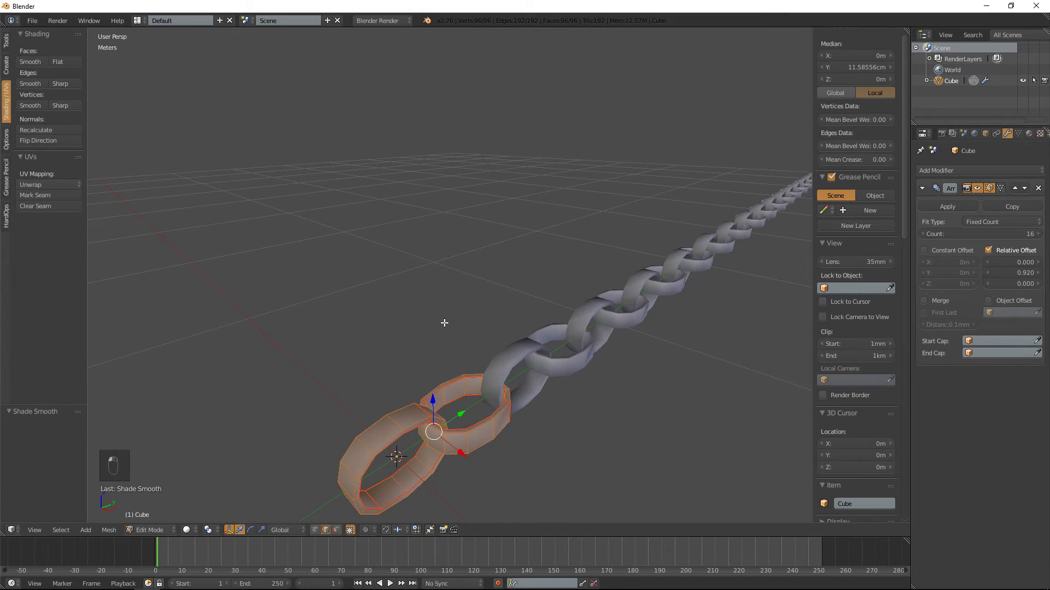
scroll(490, 354, "up", 4)
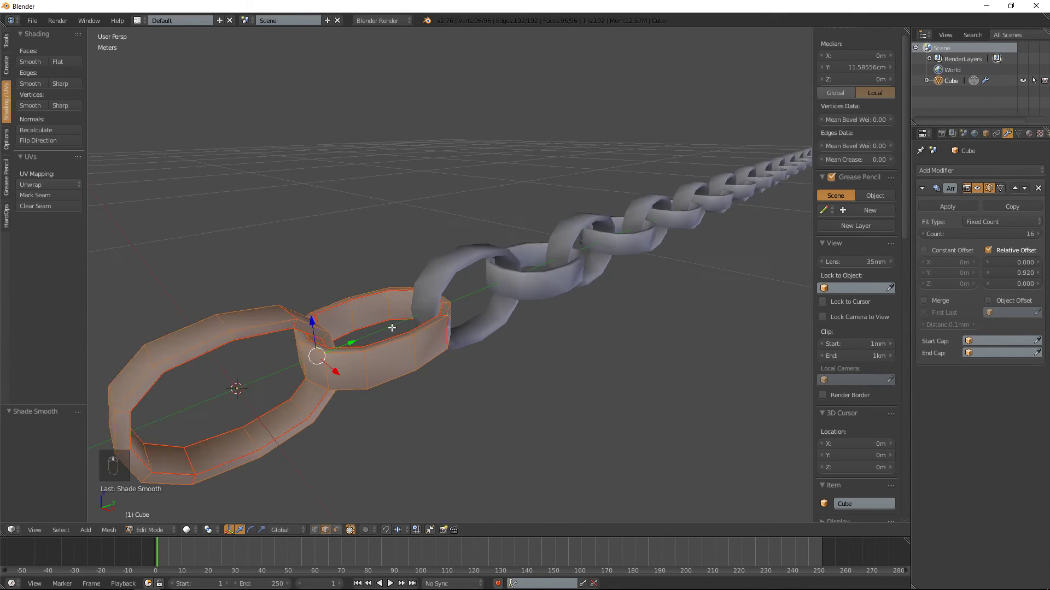
scroll(536, 249, "down", 6)
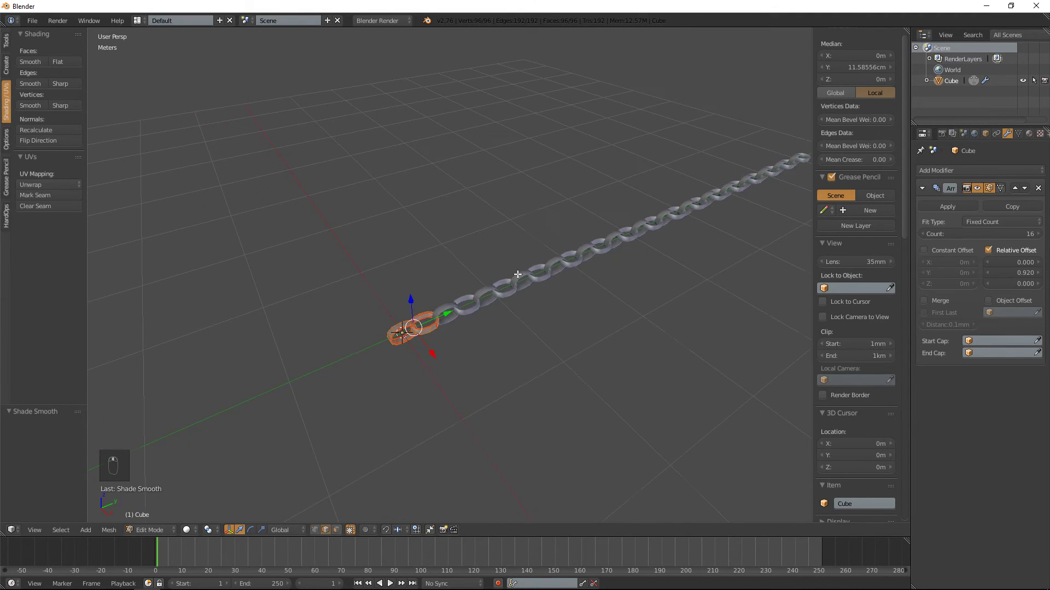
- Select the two edge loops bordering one side of the first link and mark them as sharp
middle_click_drag(586, 225, 470, 295)
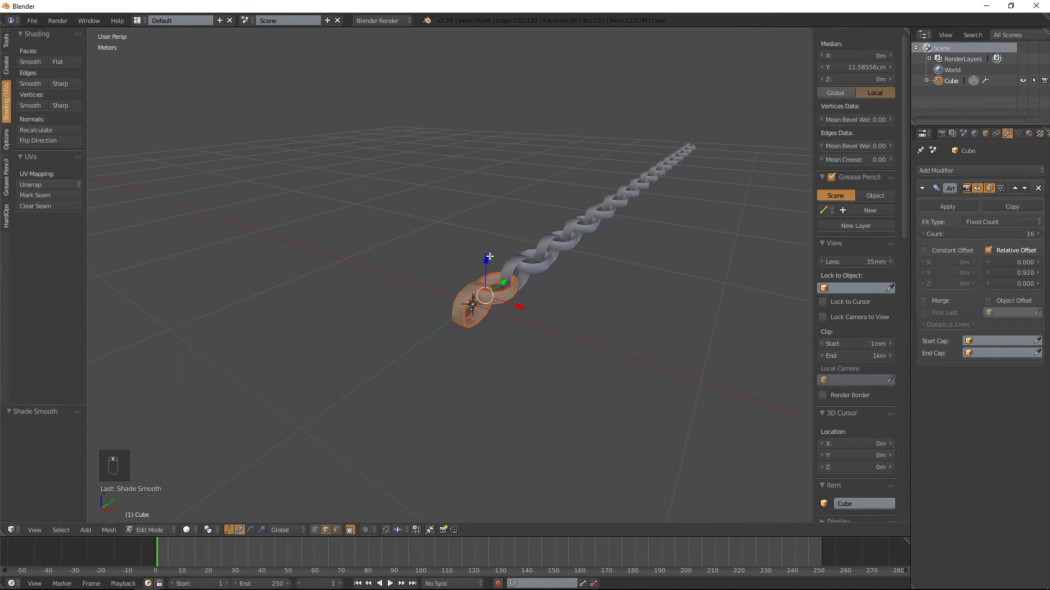
scroll(474, 310, "up", 4)
right_click(526, 364, "alt")
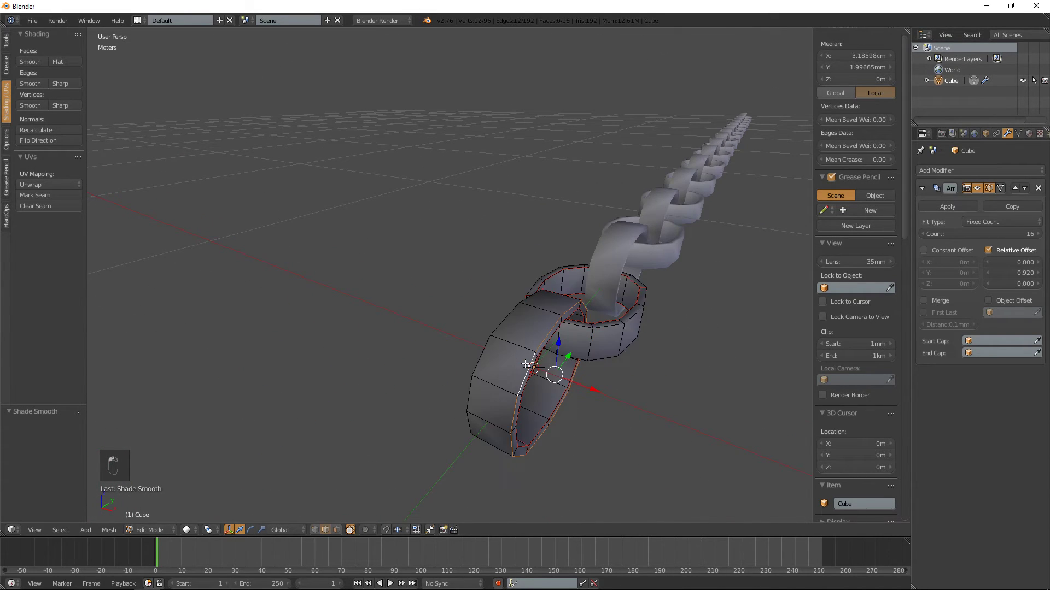
right_click(520, 437, "alt+shift")
left_click(57, 83)
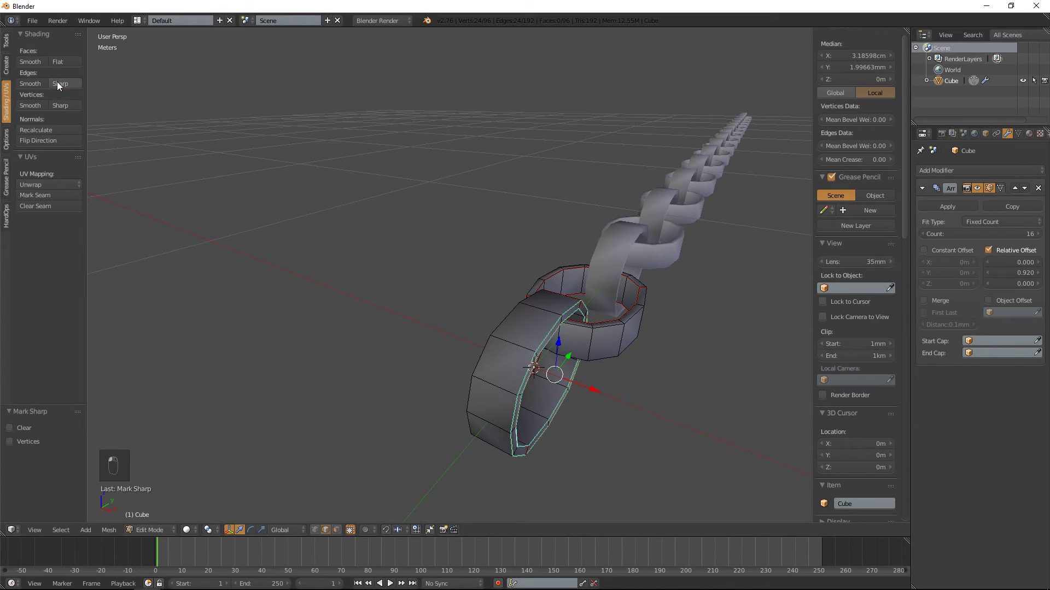
- Preview the chain's shading in Object Mode, then return to Edit Mode
middle_click_drag(461, 289, 429, 283)
key("Tab")
scroll(462, 274, "up", 5)
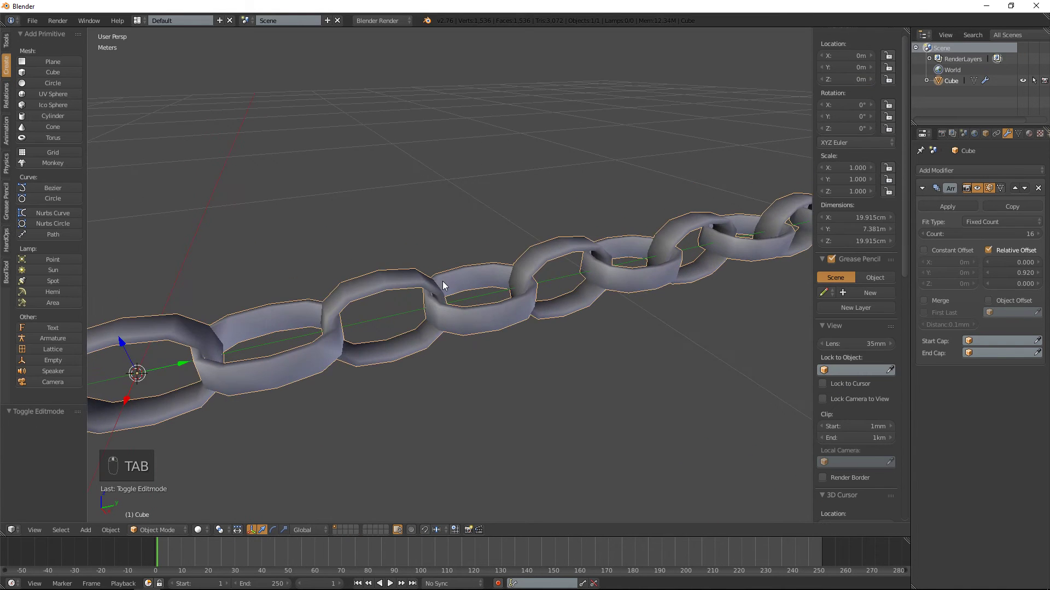
scroll(438, 294, "down", 3)
middle_click_drag(441, 293, 459, 281)
key("Tab")
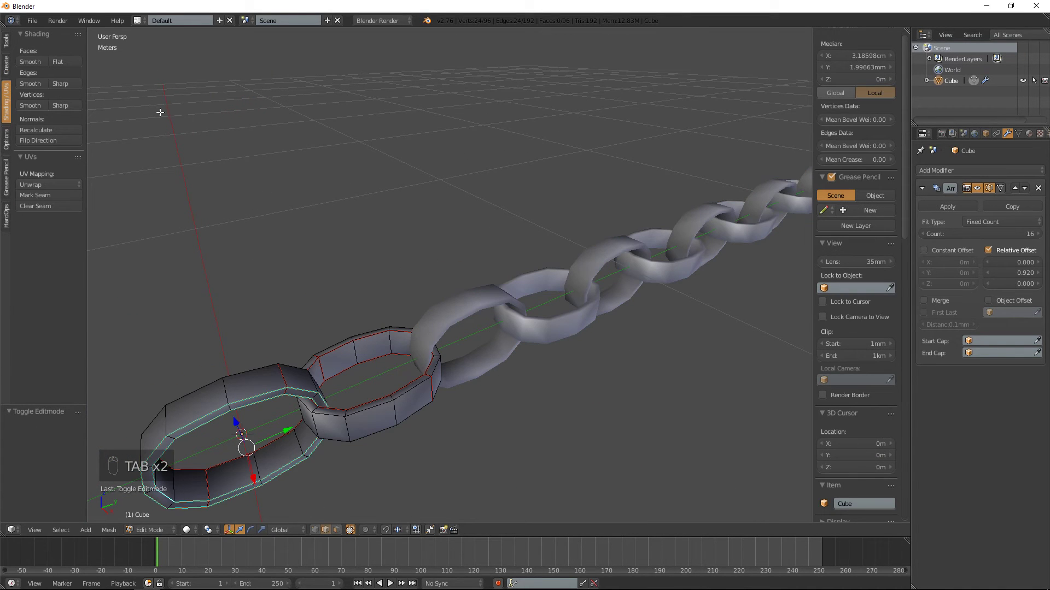
- Select all of the link geometry and return to Object Mode with the whole chain in view
key("a")
key("a")
key("a")
key("a")
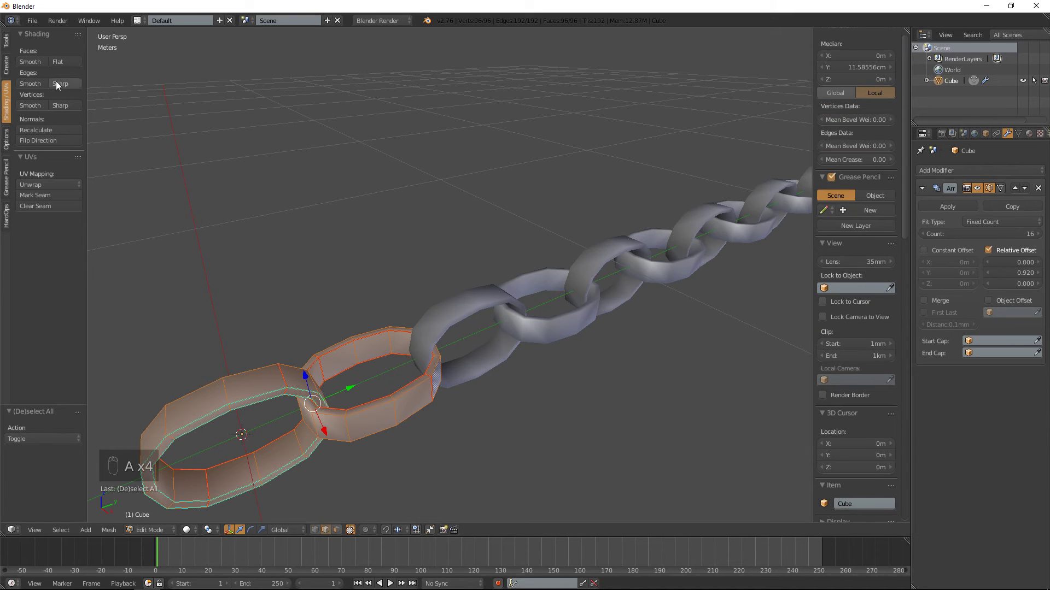
key("Tab")
scroll(426, 198, "down", 5)
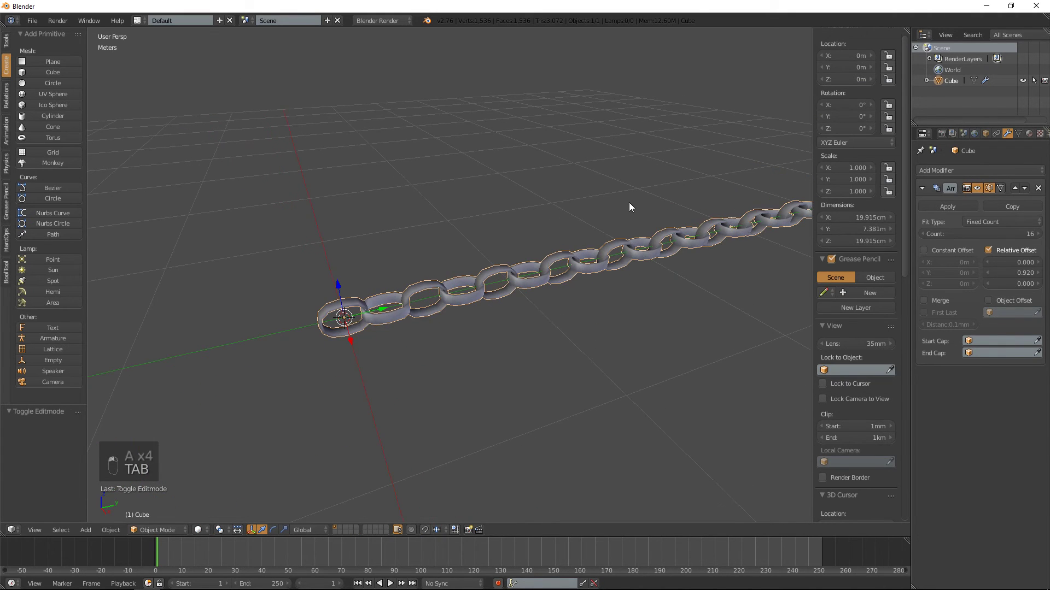
scroll(631, 203, "down", 6)
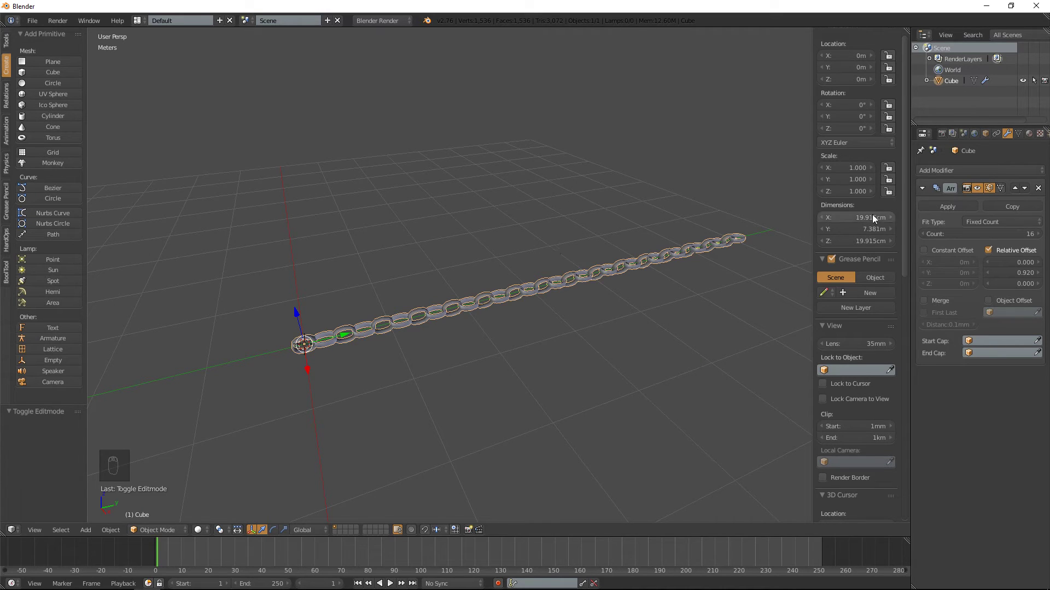
- Add a Curve modifier to the chain and create a Bezier circle with a 1 m radius at the origin
left_click(960, 170)
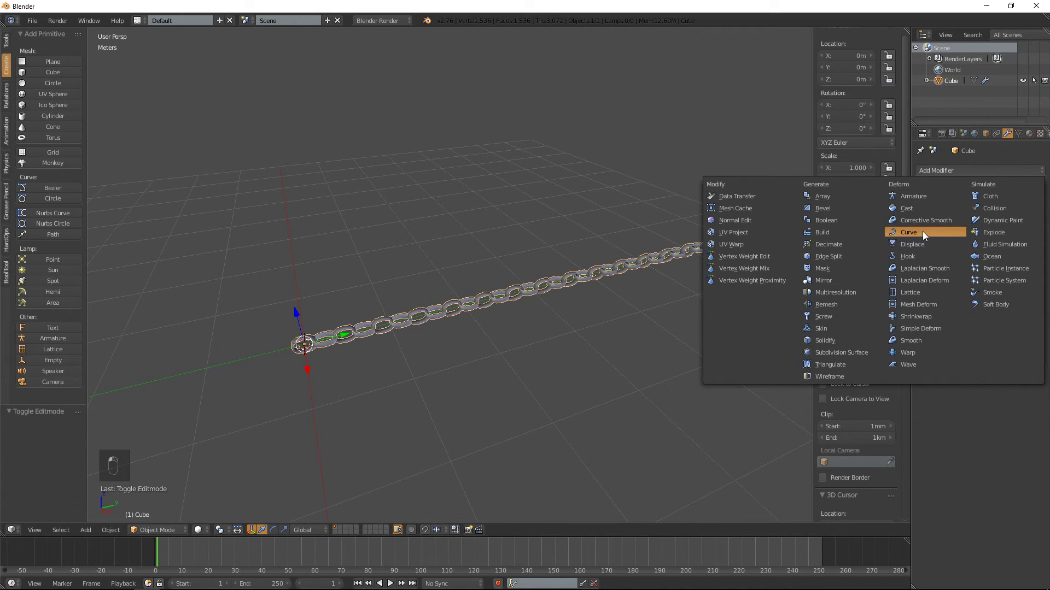
left_click(922, 232)
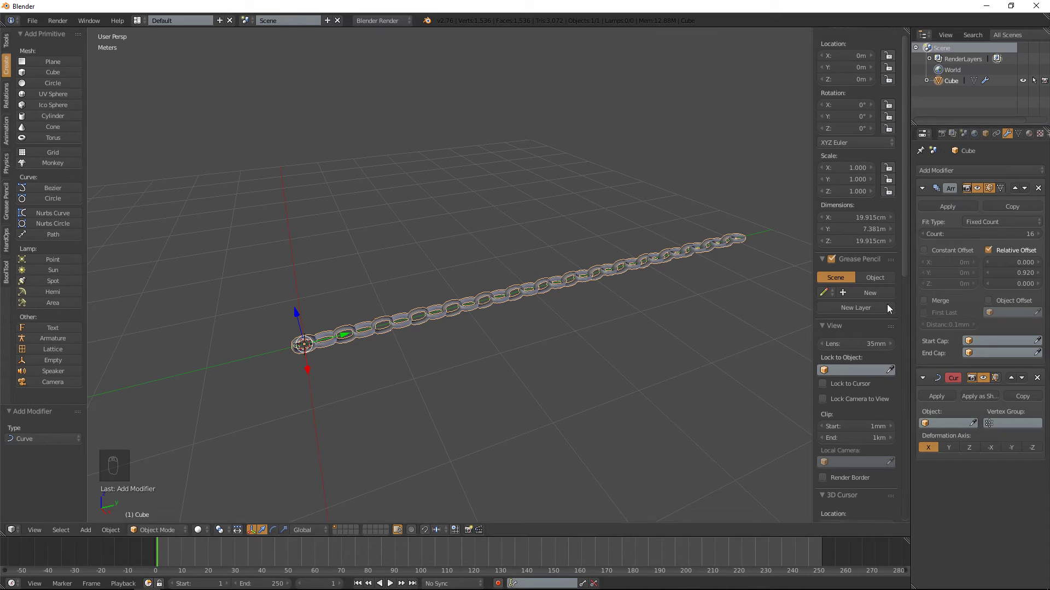
left_click(49, 199)
middle_click_drag(426, 274, 445, 280)
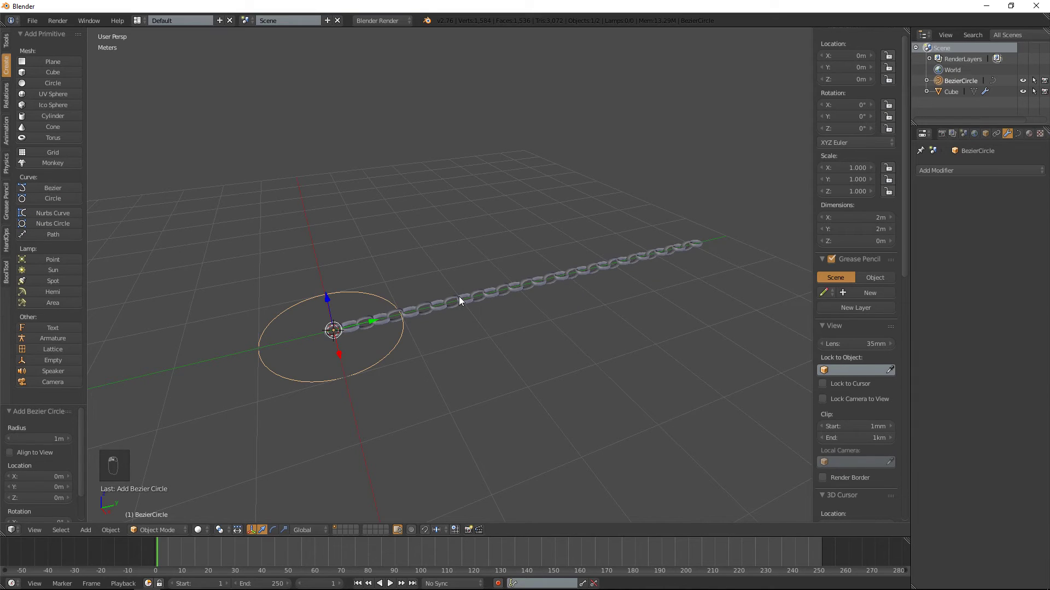
- Assign BezierCircle as the deforming object in the chain's Curve modifier
right_click(458, 296)
left_click(936, 424)
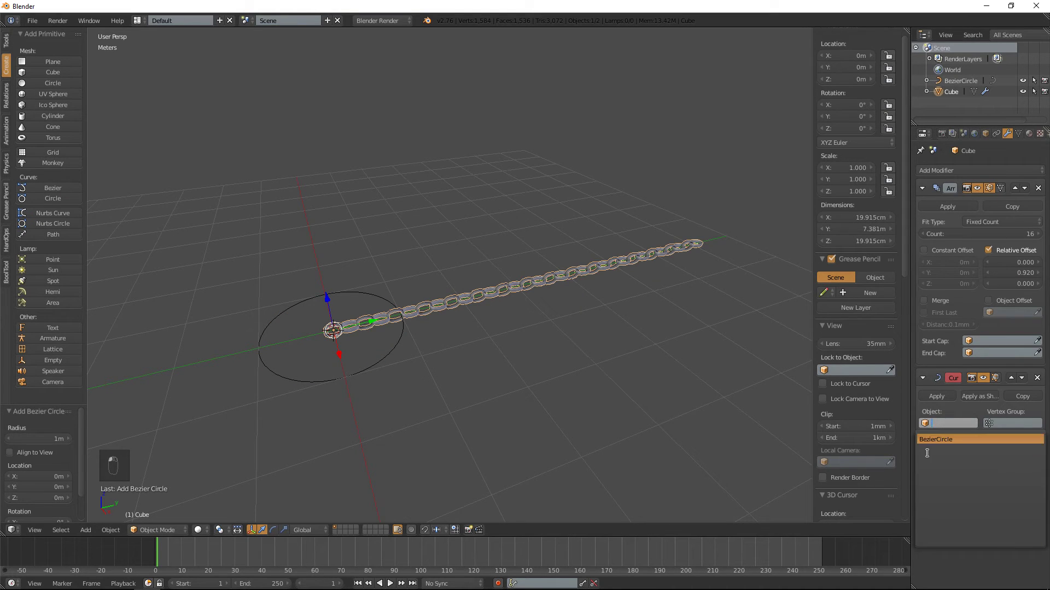
left_click(938, 440)
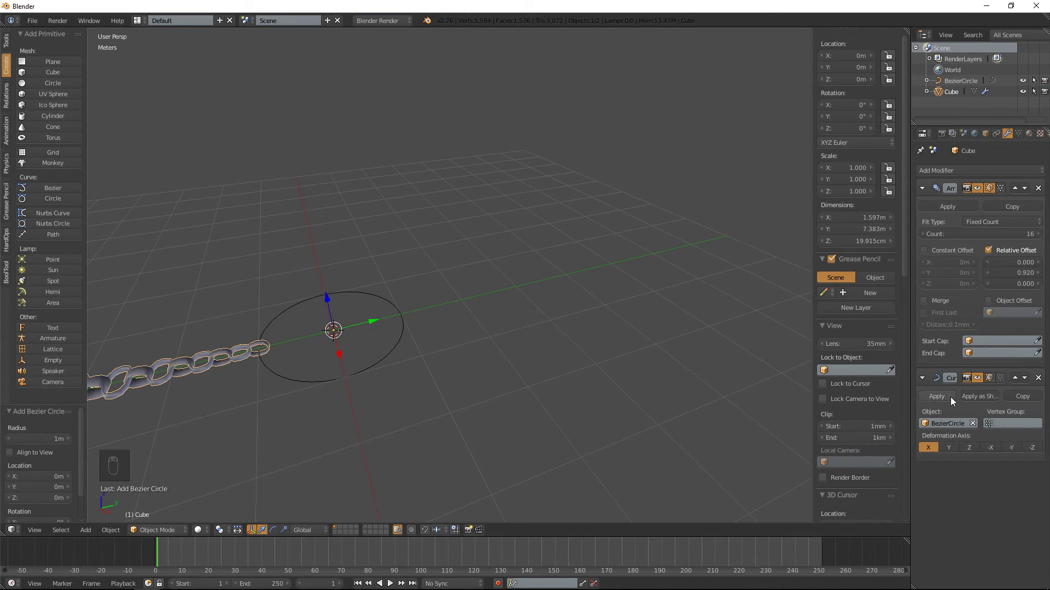
- Rotate the Bezier circle 90 degrees around the Z axis to align the chain with it
middle_click_drag(545, 337, 424, 319)
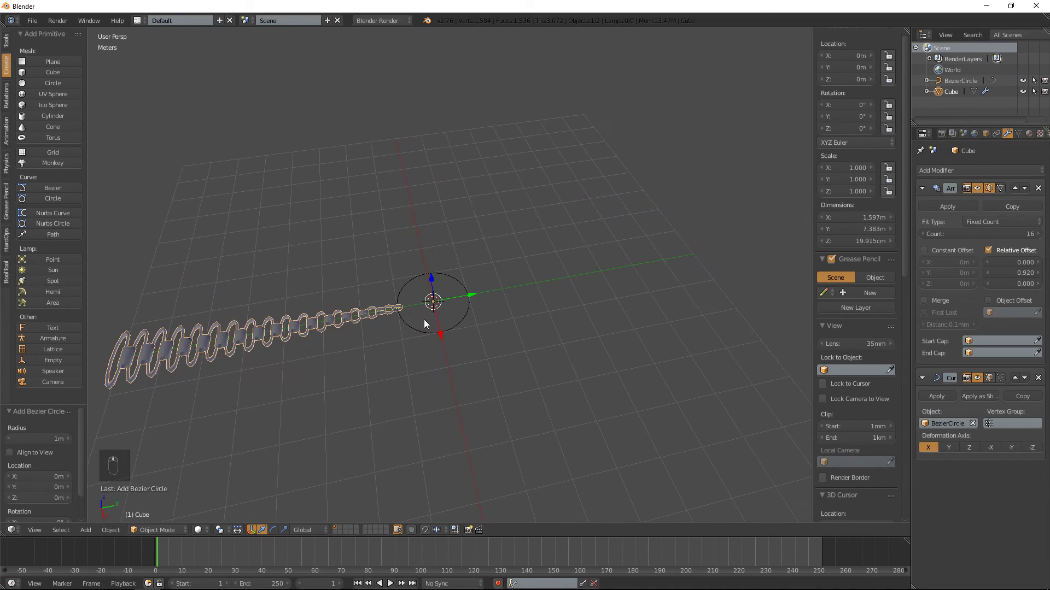
middle_click_drag(133, 322, 346, 281)
right_click(362, 287)
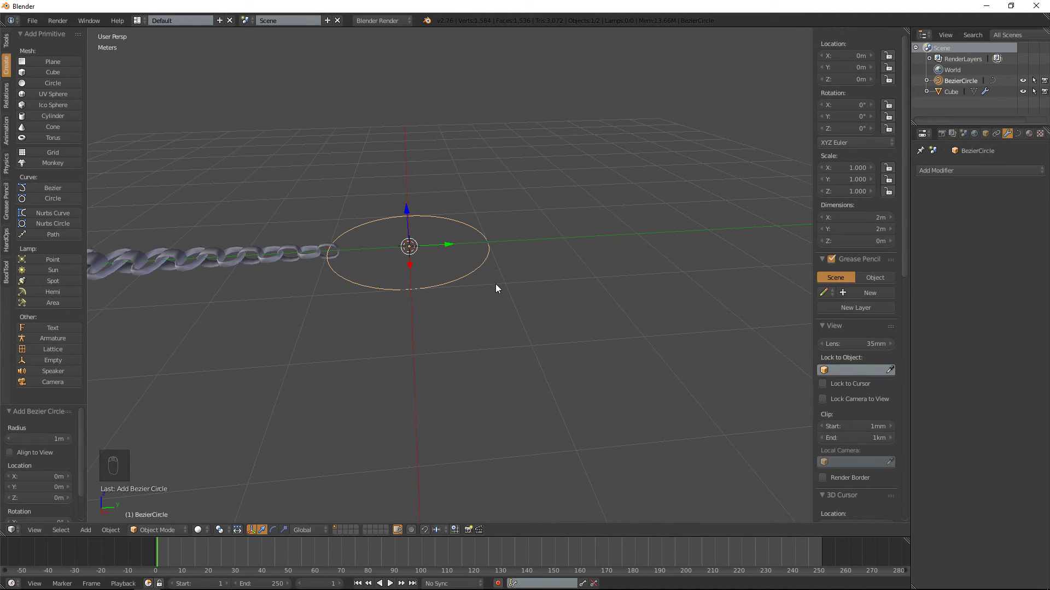
type("r90")
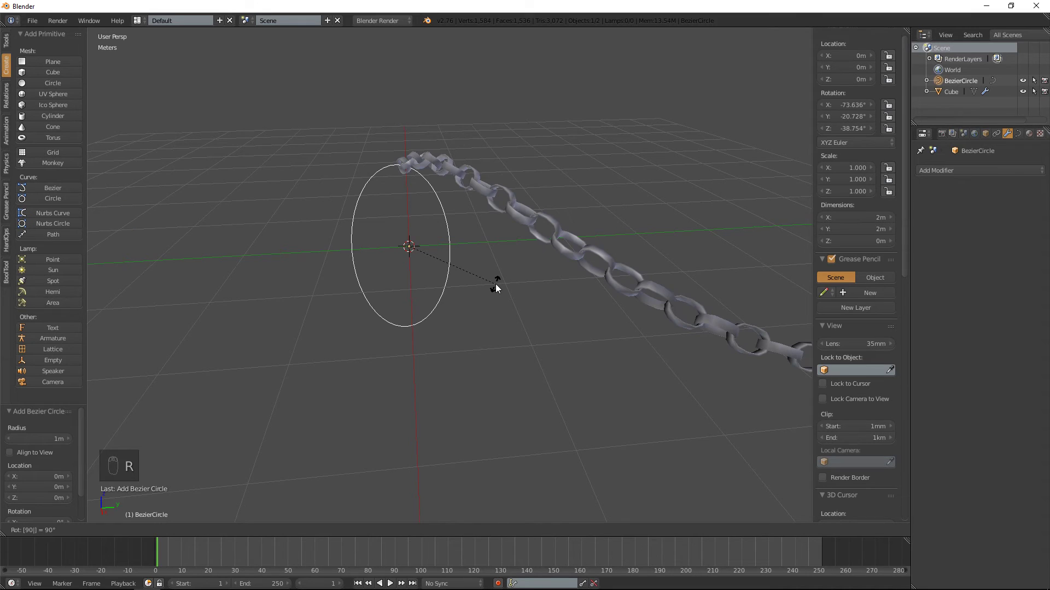
type("z")
left_click(495, 284)
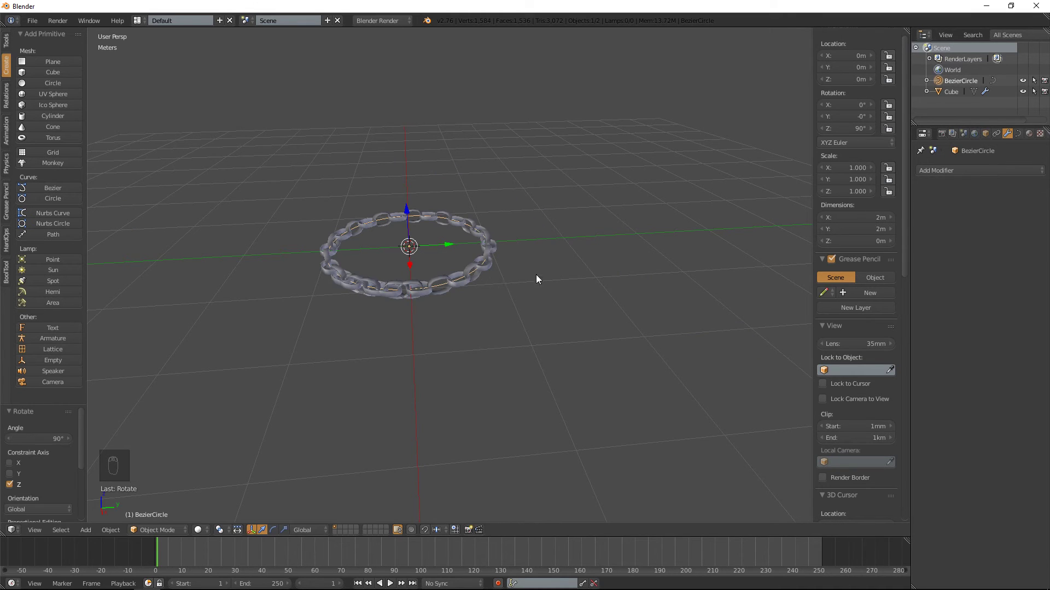
- Scale the Bezier circle up to about 2.273 times its size
key("s")
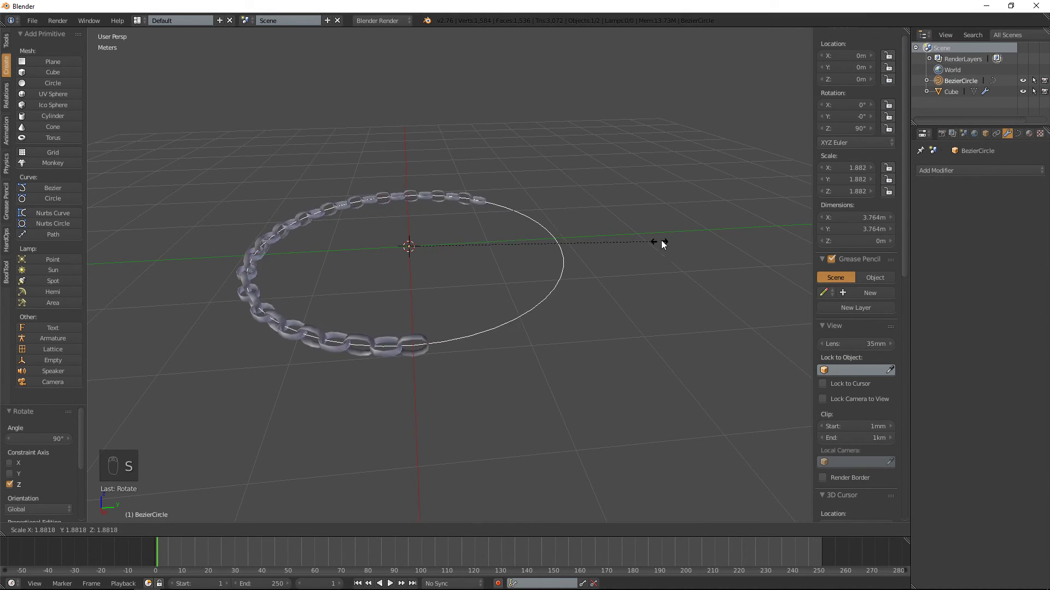
left_click(710, 227)
scroll(609, 238, "down", 3)
middle_click_drag(609, 238, 470, 293)
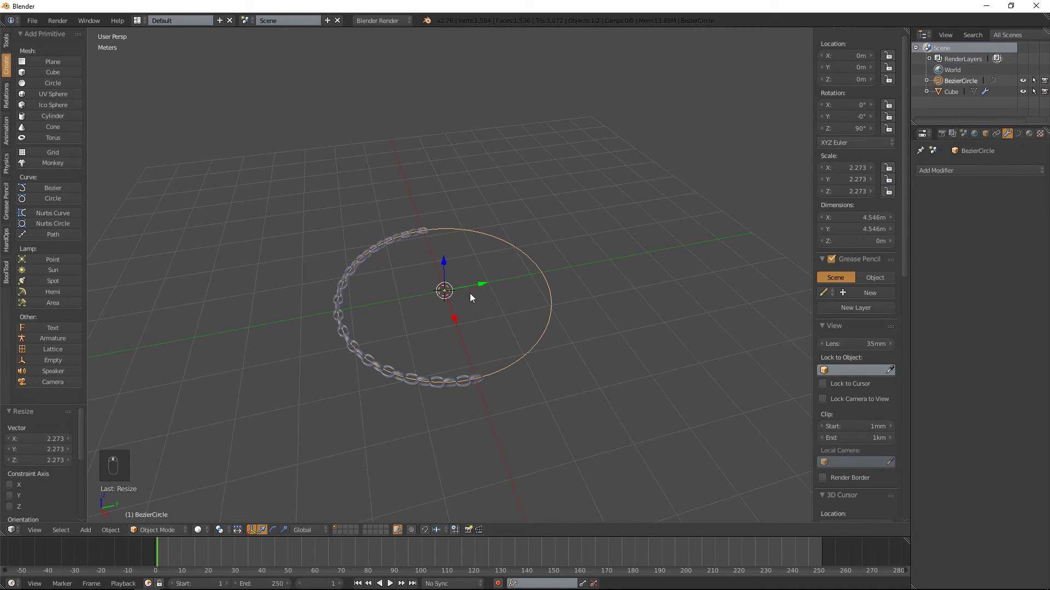
- In Edit Mode, move the Bezier circle's control point on the positive Y side about -2.25 m along Y to the origin
right_click(431, 380)
right_click(537, 268)
scroll(529, 289, "up", 2)
middle_click_drag(547, 285, 524, 265)
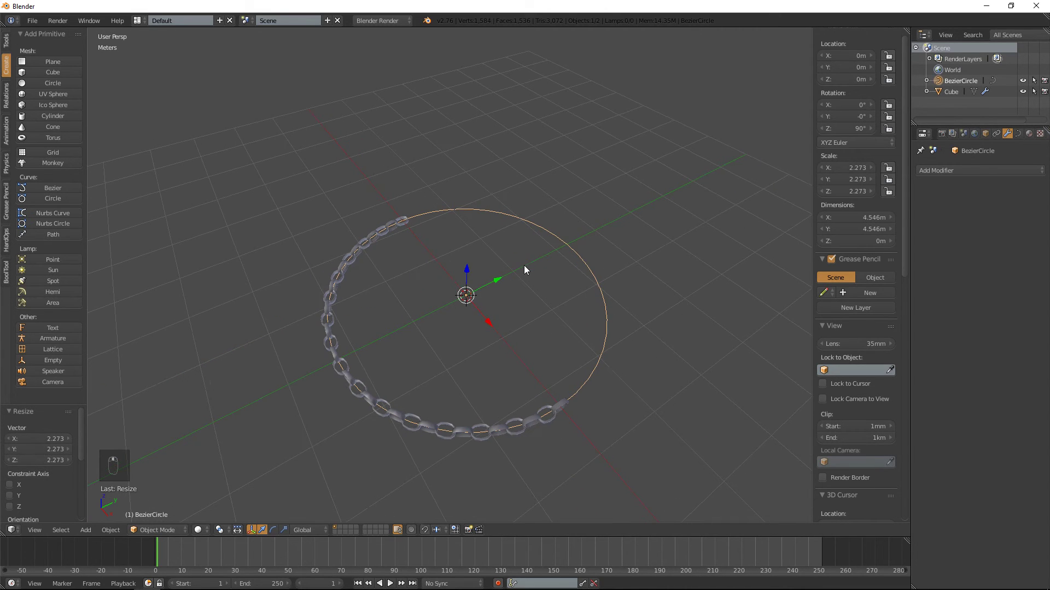
key("Tab")
right_click(567, 242)
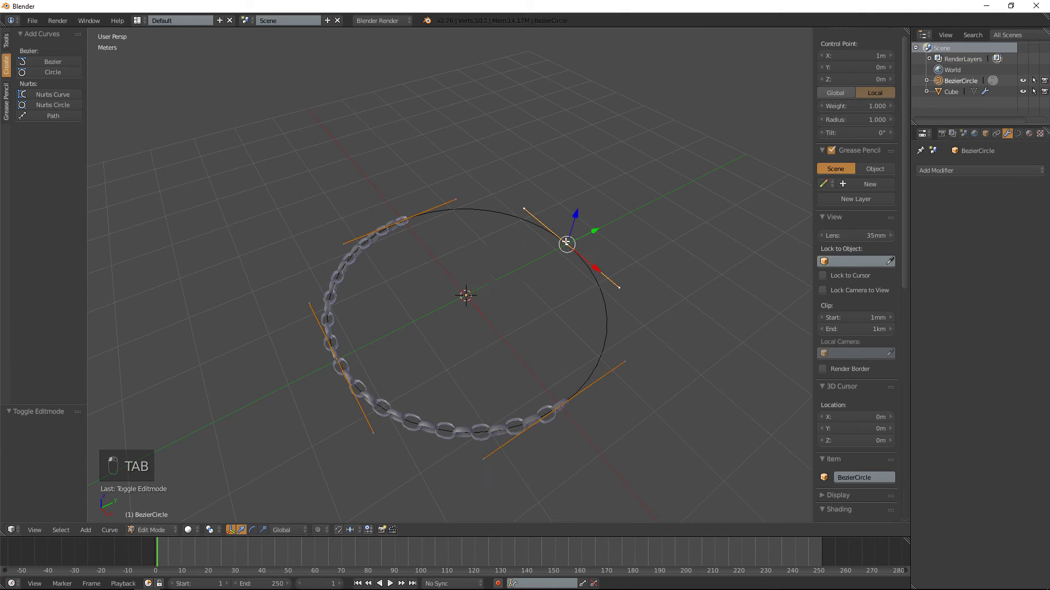
key("g")
key("y")
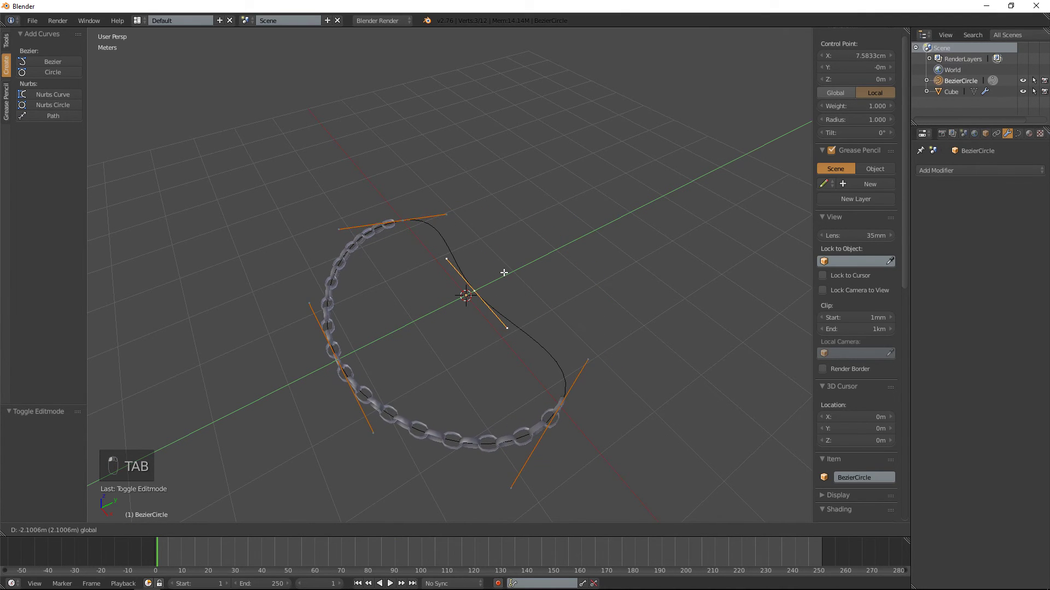
left_click(496, 274)
right_click(339, 352)
key("g")
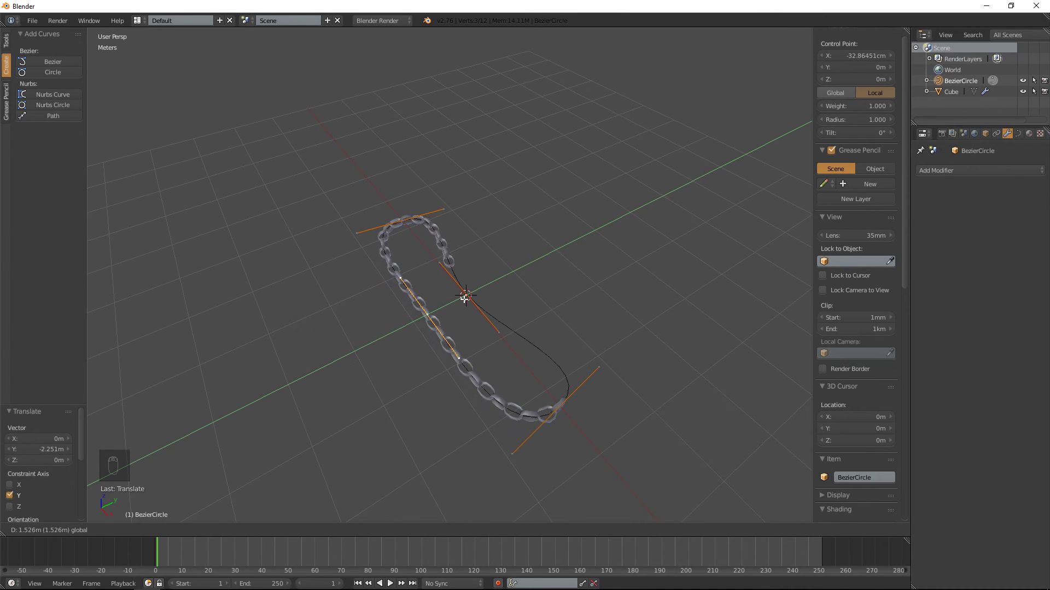
right_click(443, 309)
key("ctrl+z")
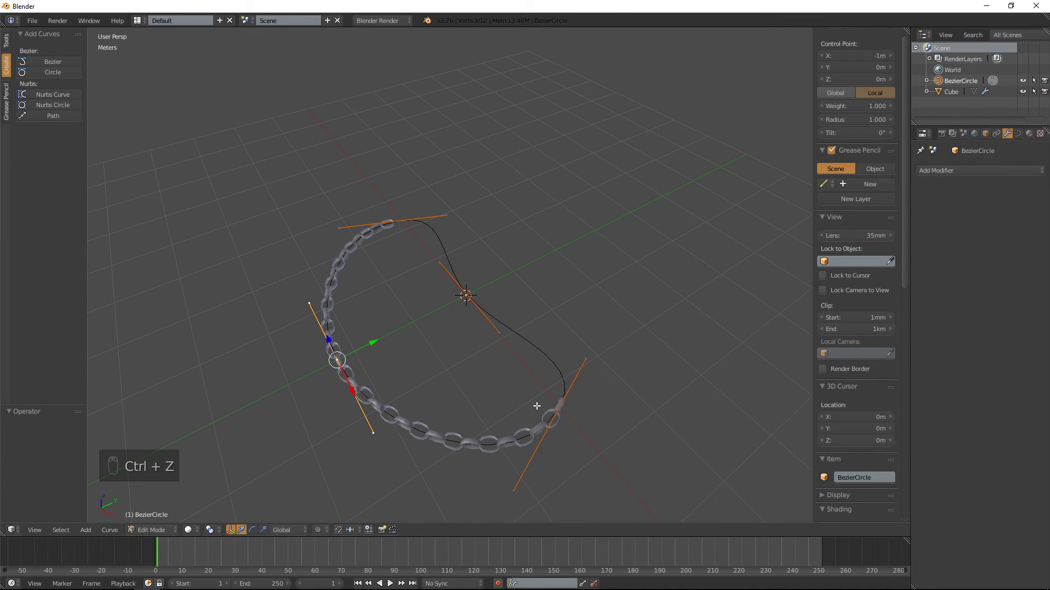
- Move the inner handle of the curve's far control point about -1.43 m along X to reshape the bend
right_click(447, 216)
key("g")
key("x")
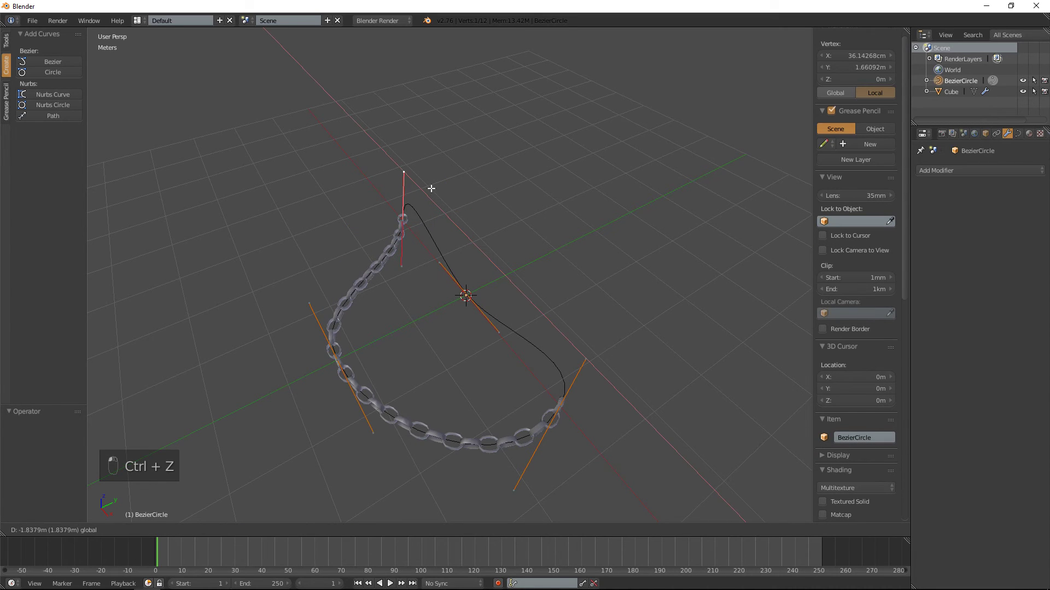
left_click(446, 196)
- Try moving the outer handle of the curve's near control point along X, and undo the move
right_click(511, 487)
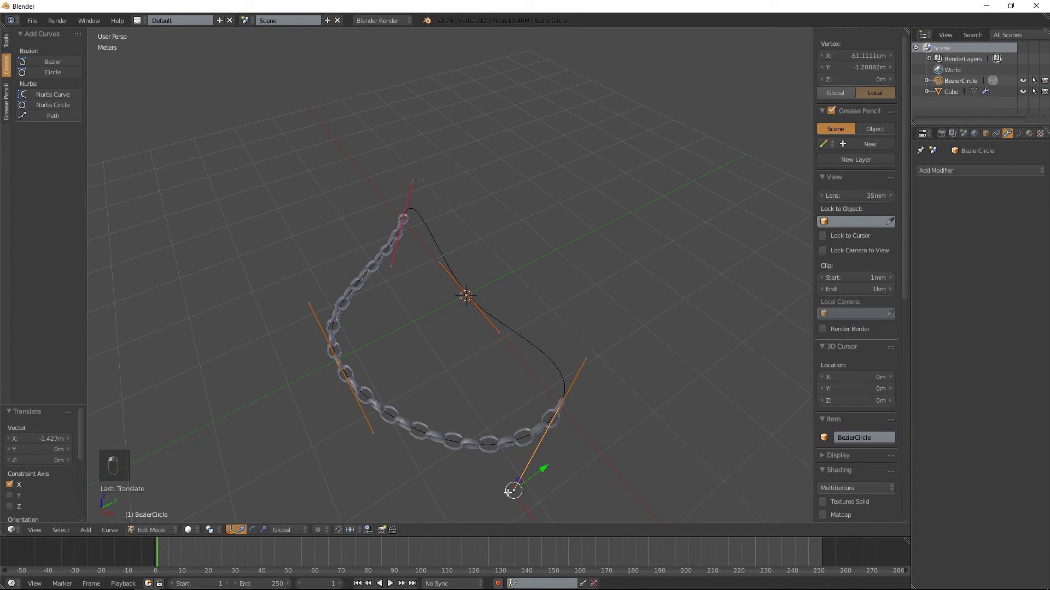
key("g")
key("x")
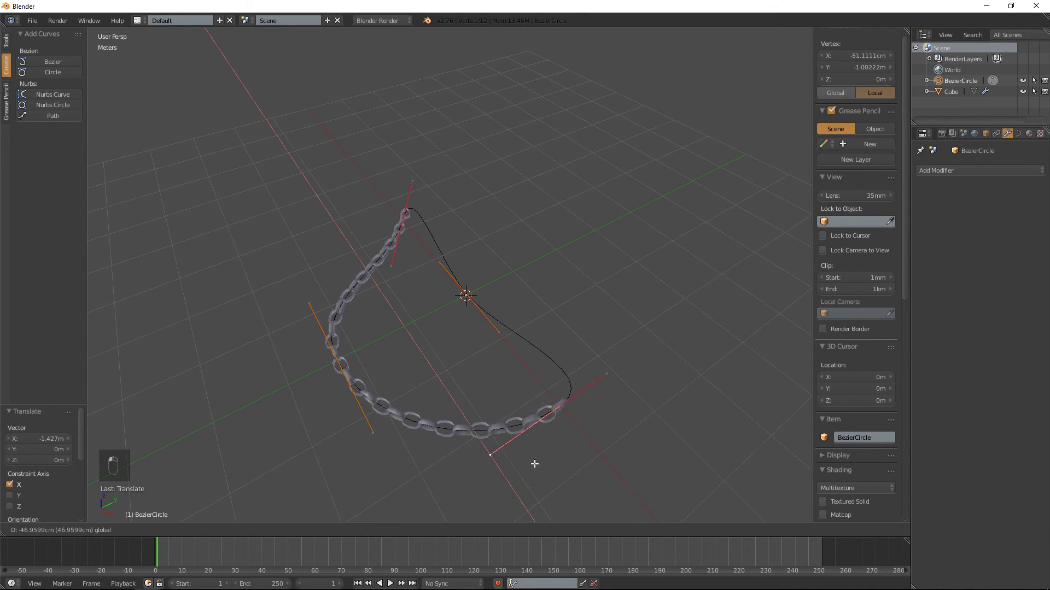
left_click(541, 431)
key("ctrl+z")
key("ctrl+z")
- Try moving the inner handle of the curve's near control point about 0.67 m along X, and undo the move
key("g")
key("x")
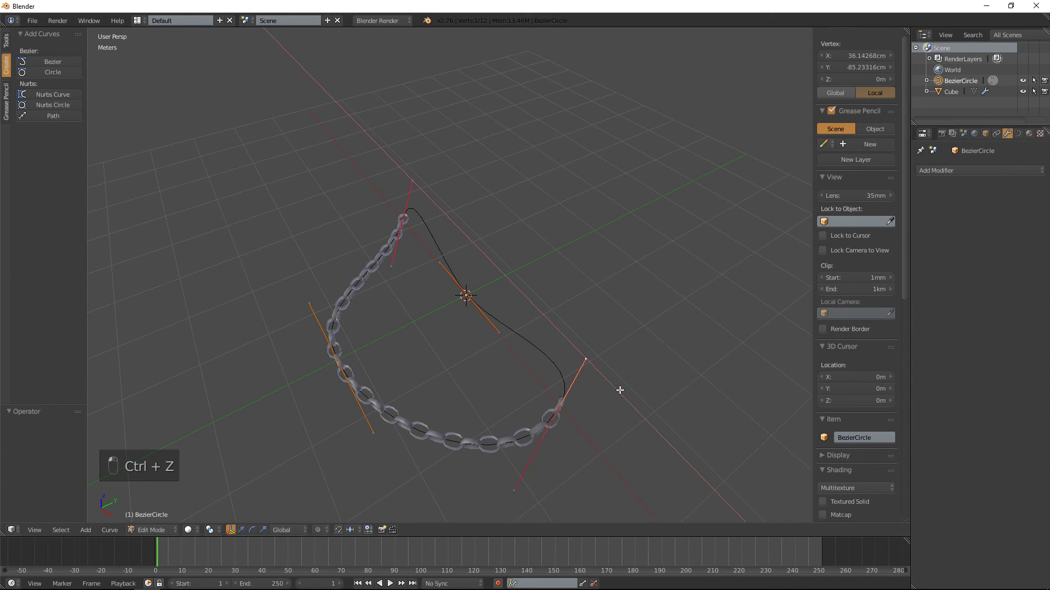
left_click(668, 417)
scroll(478, 310, "up", 4)
scroll(428, 264, "down", 6)
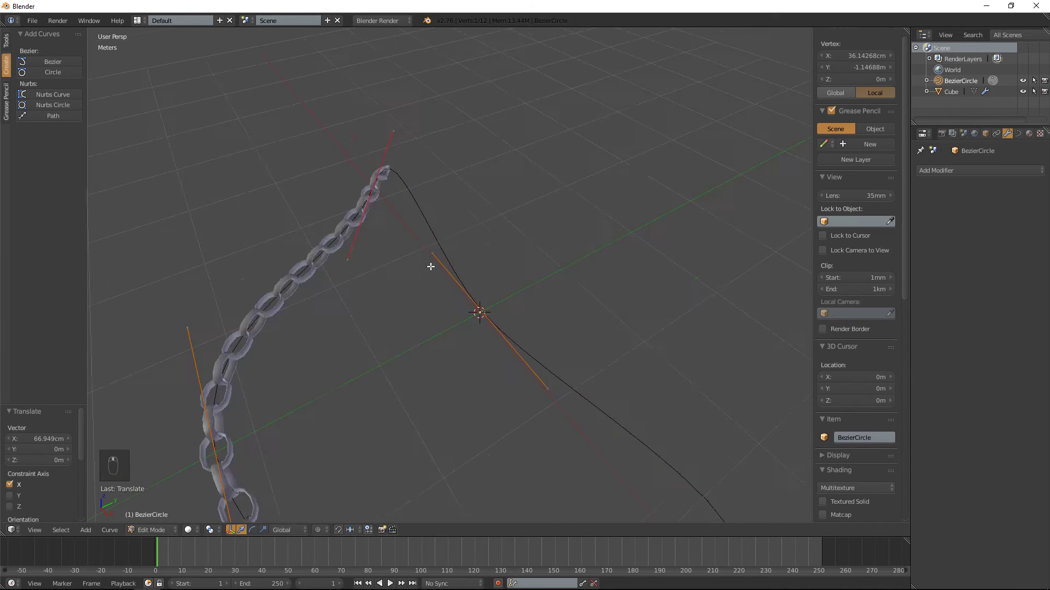
key("ctrl+z")
- Return the Bezier circle to Object Mode, clear the selection and select the chain
scroll(479, 284, "up", 5)
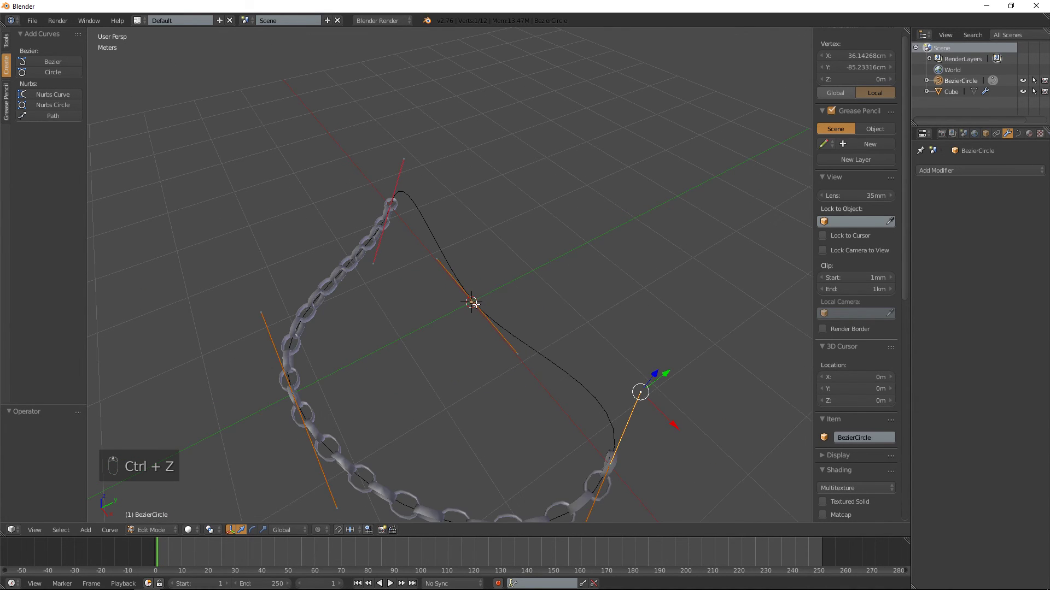
middle_click_drag(462, 252, 351, 143)
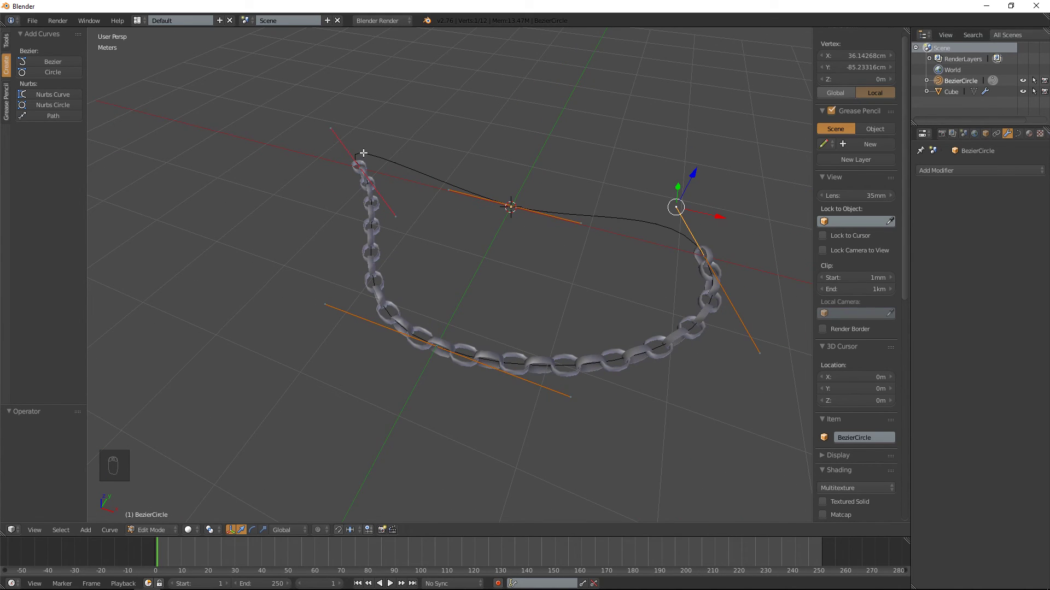
middle_click_drag(387, 150, 358, 337)
middle_click_drag(270, 412, 433, 364)
key("a")
middle_click_drag(507, 359, 509, 335)
key("Tab")
key("a")
key("a")
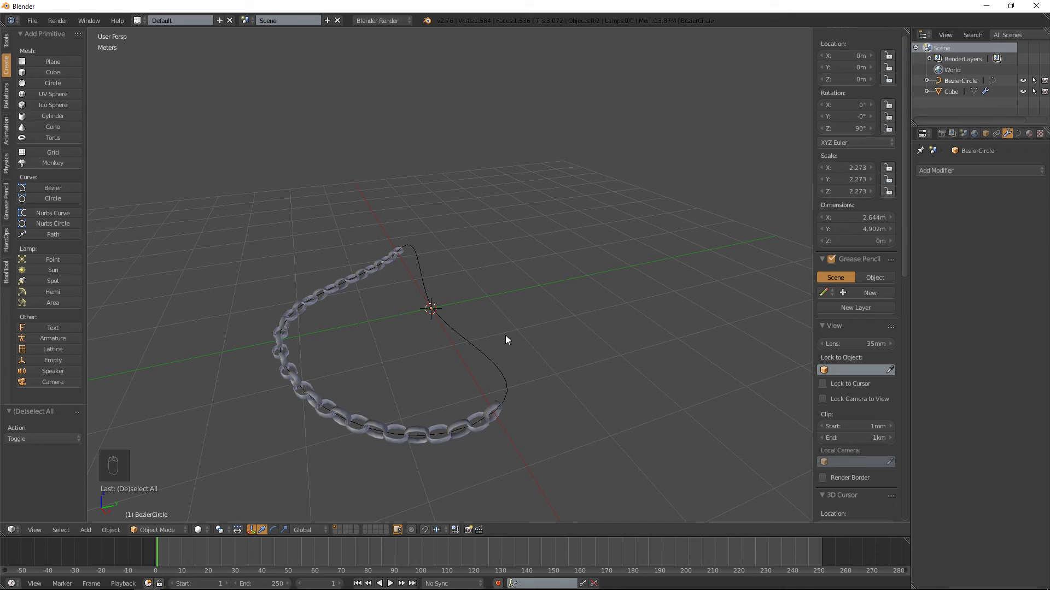
middle_click_drag(505, 336, 519, 343)
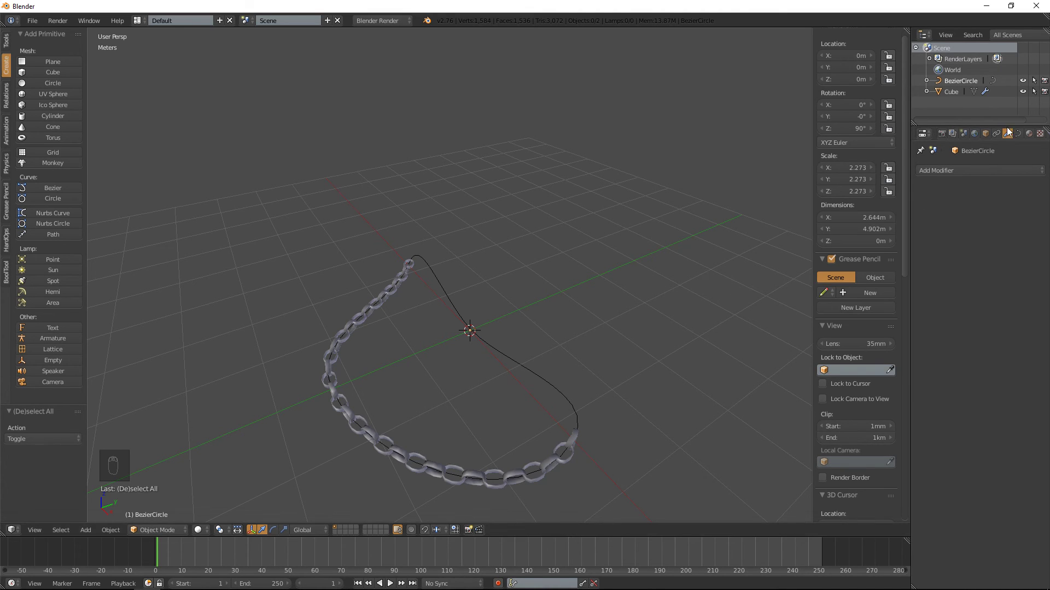
right_click(339, 431)
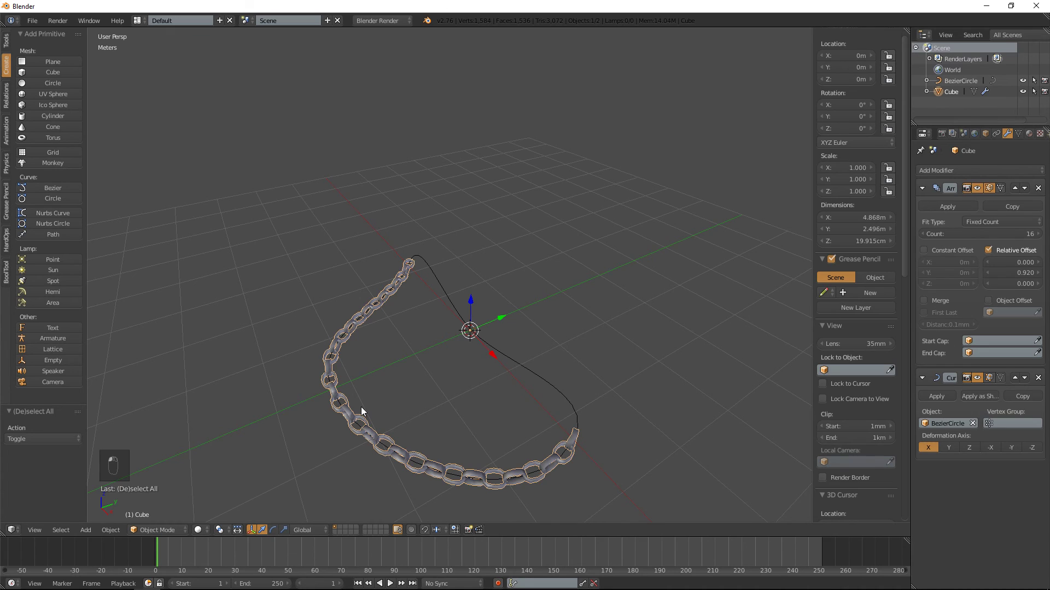
middle_click_drag(665, 289, 868, 341)
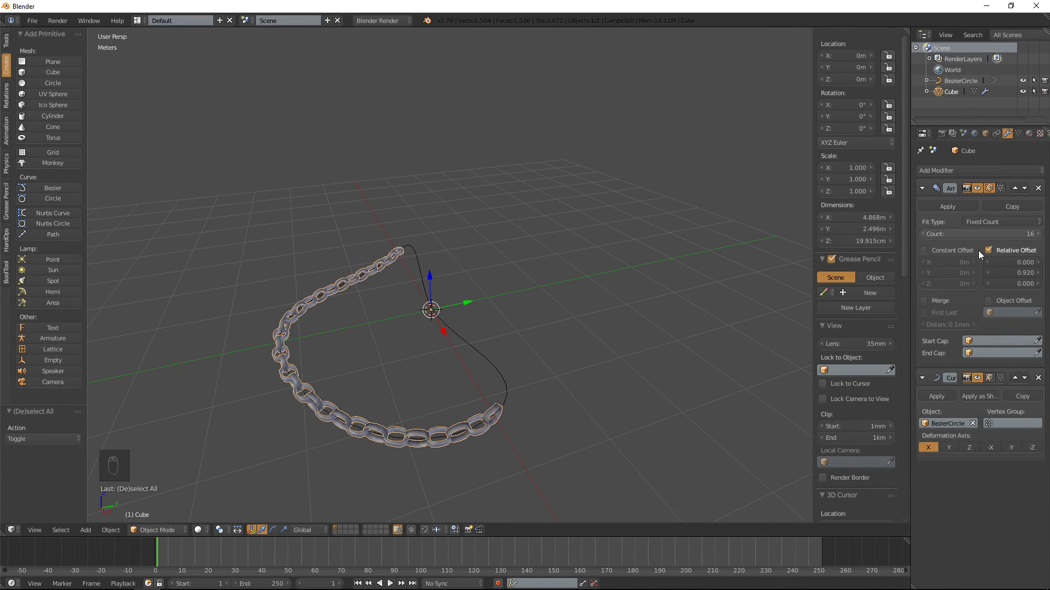
- Try applying the chain's Curve modifier ahead of its Array modifier, and undo it
left_click(931, 396)
mouse_move(563, 310)
middle_mouse_down()
mouse_move(536, 304)
mouse_move(602, 326)
mouse_move(553, 305)
middle_mouse_up()
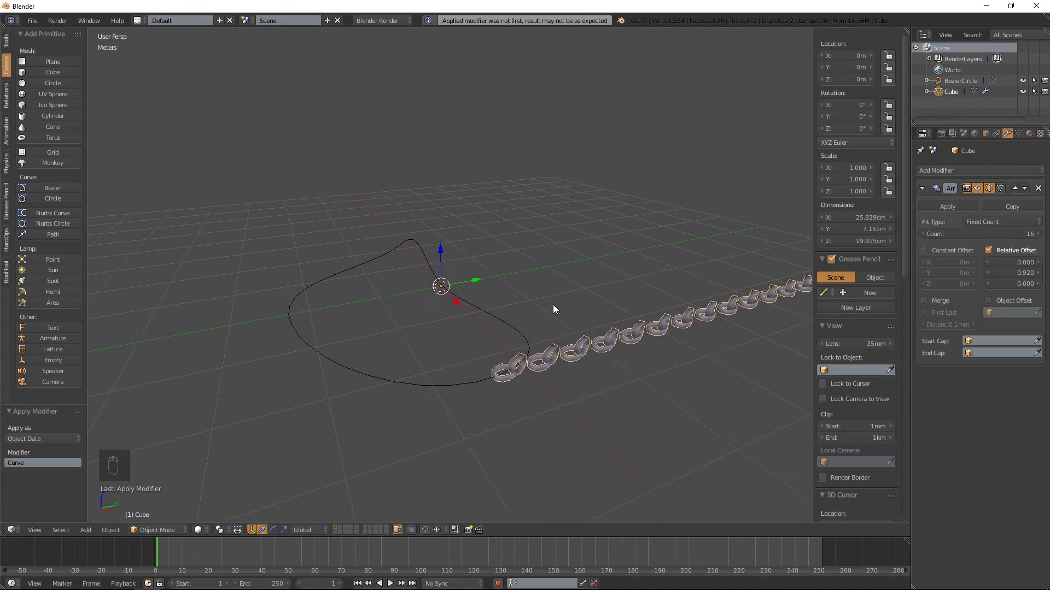
key("ctrl+z")
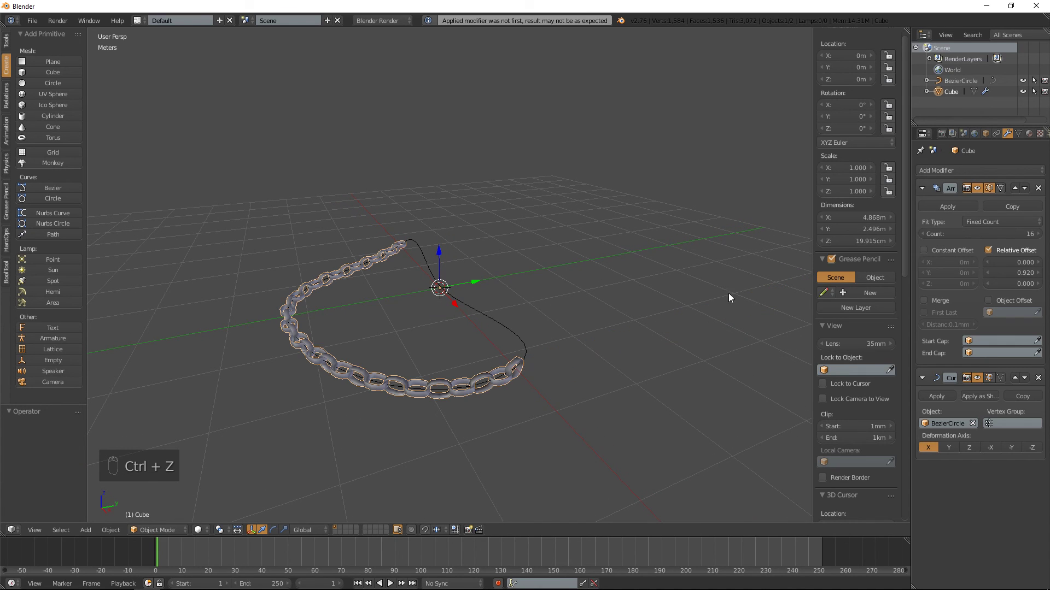
- Apply the chain's Array modifier first, followed by its Curve modifier, to make the bent chain real geometry
left_click(941, 208)
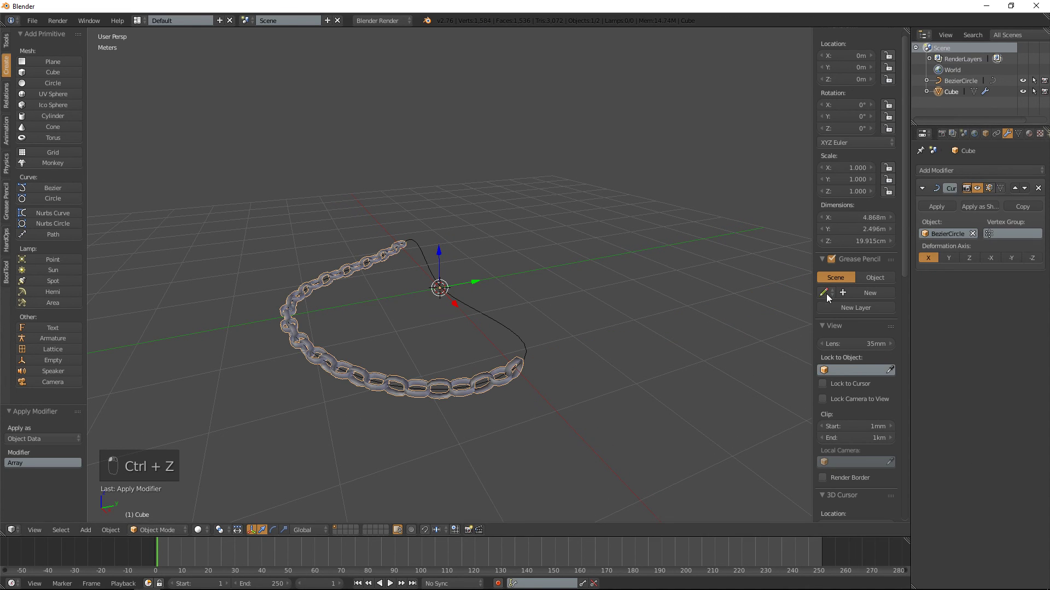
left_click(937, 207)
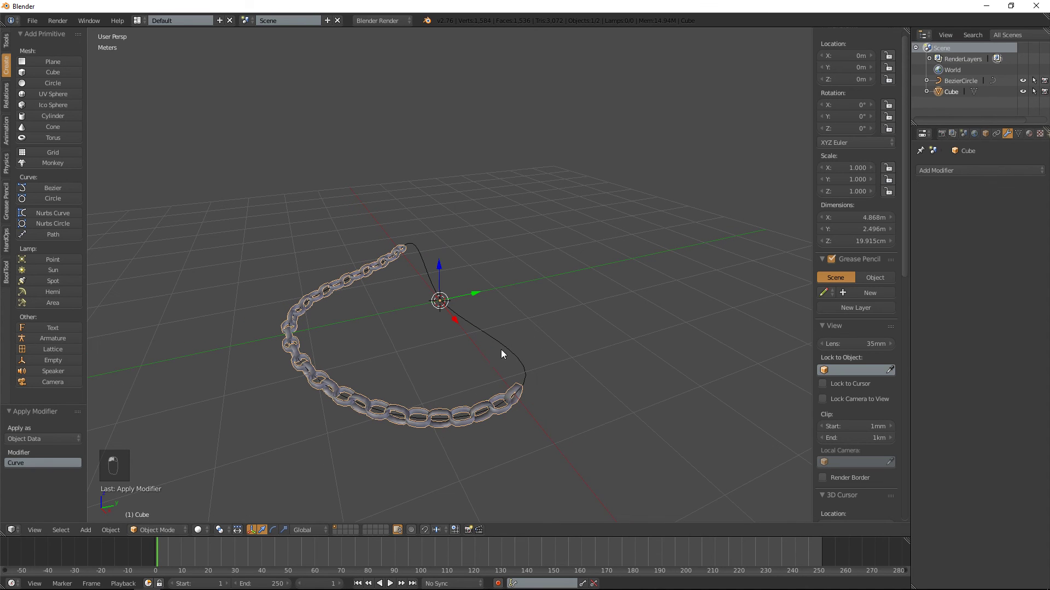
- Delete the Bezier circle so that only the chain mesh remains in the scene
right_click(471, 326)
key("Delete")
middle_click_drag(471, 326, 470, 327)
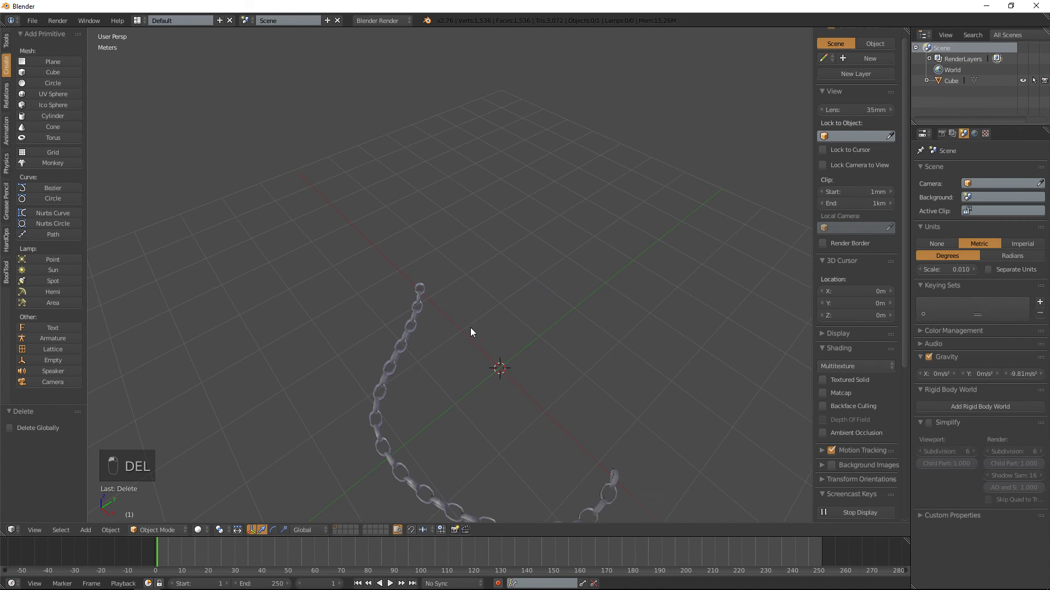
middle_click_drag(446, 365, 433, 393)
right_click(425, 376)
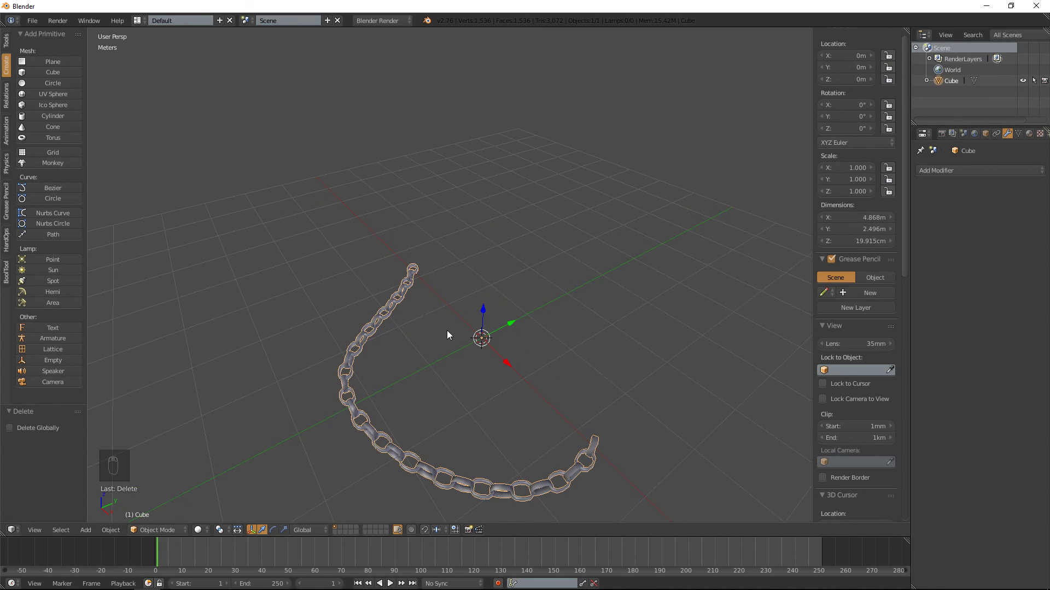
key("a")
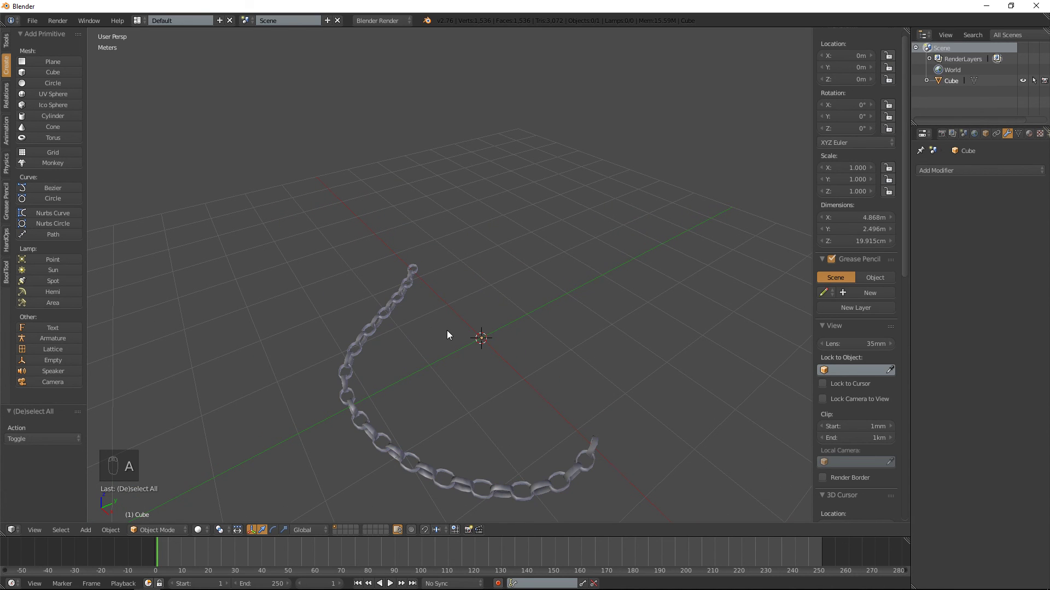
middle_click_drag(452, 331, 444, 306)
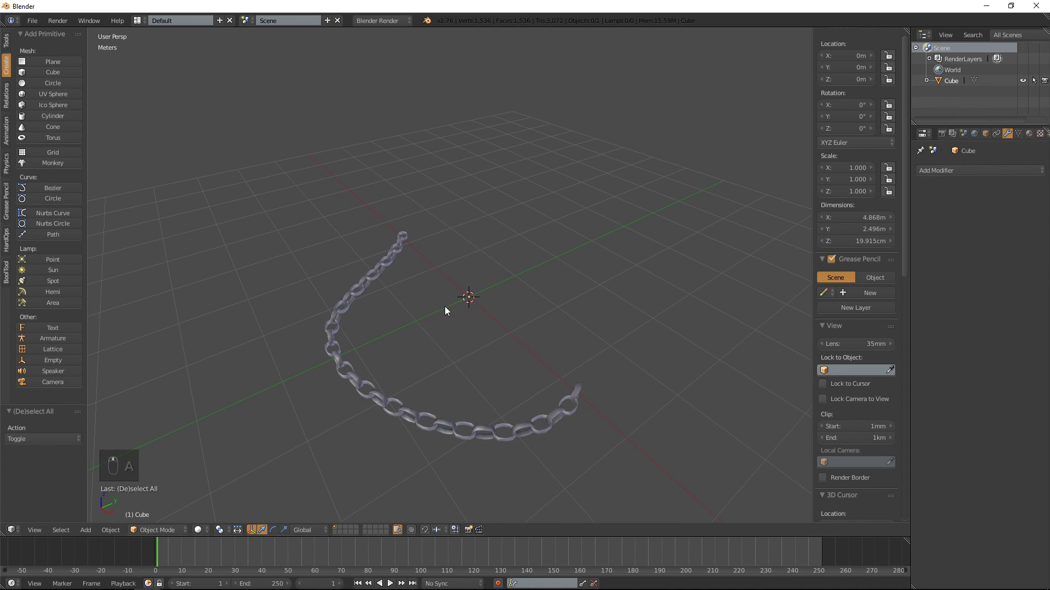
left_click(32, 21)
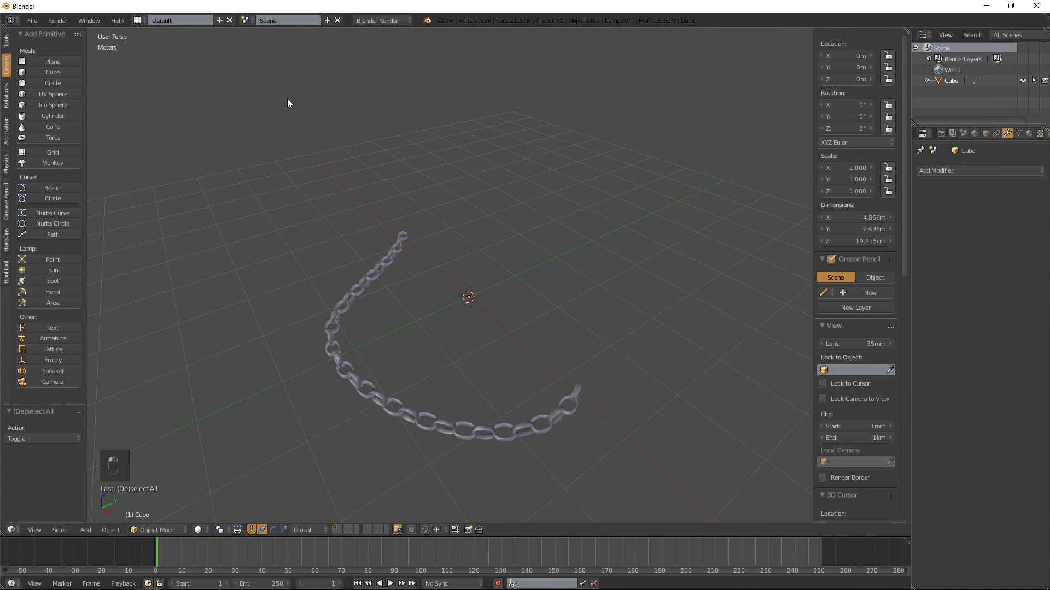